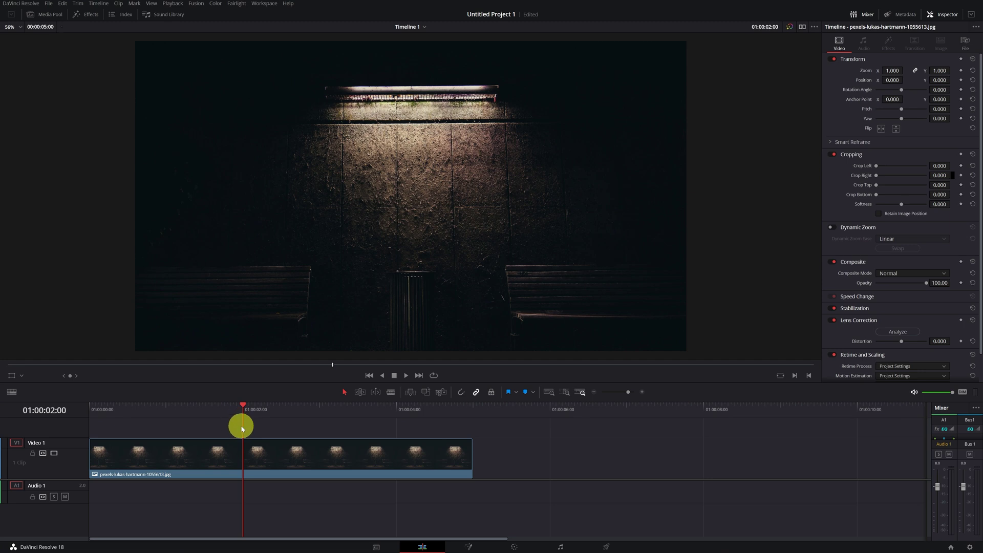
# Open the photo clip on the Fusion page, switch to single viewer and back to dual, and select MediaIn1 and MediaOut1.
pyautogui.click(242, 410)
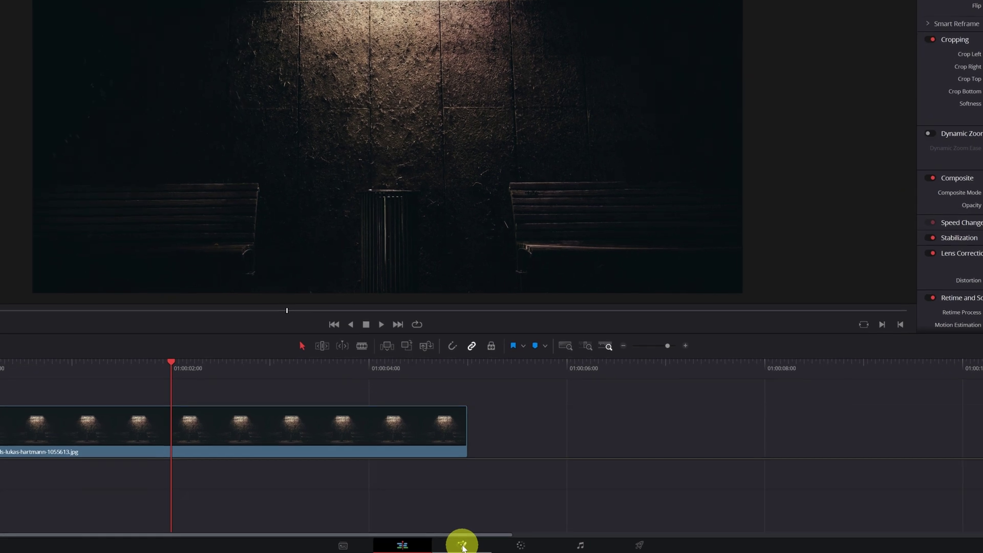
pyautogui.click(462, 545)
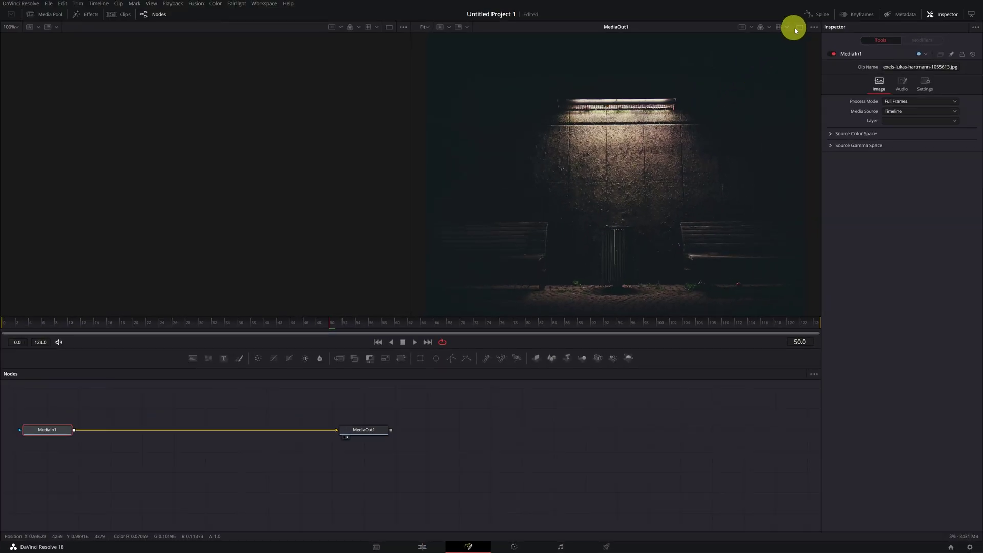
pyautogui.click(800, 28)
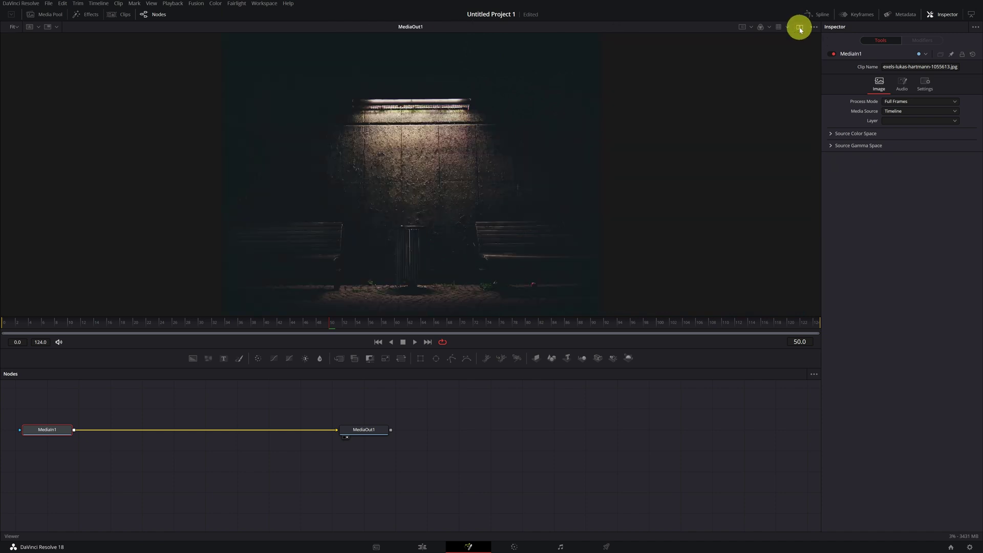
pyautogui.click(800, 29)
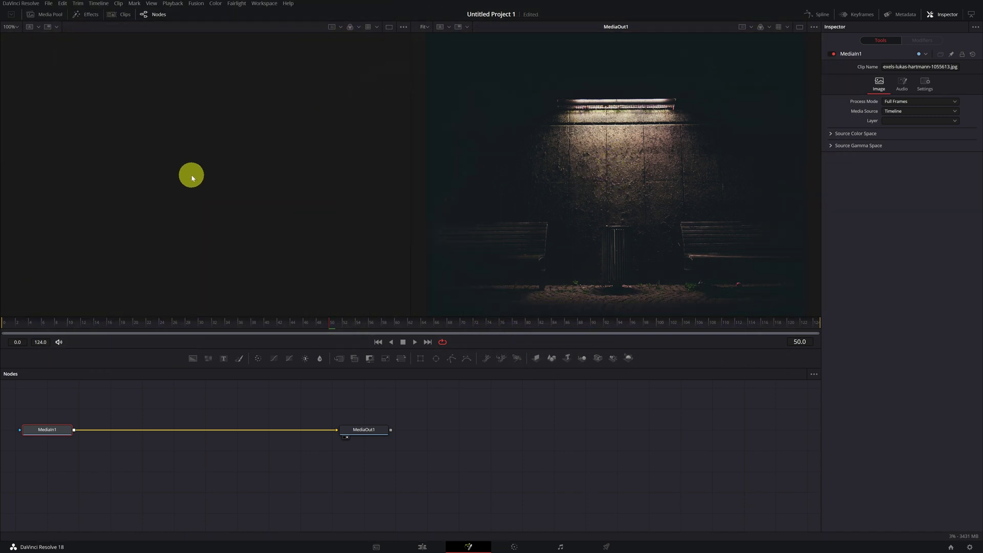
pyautogui.moveTo(48, 413); pyautogui.dragTo(463, 474)
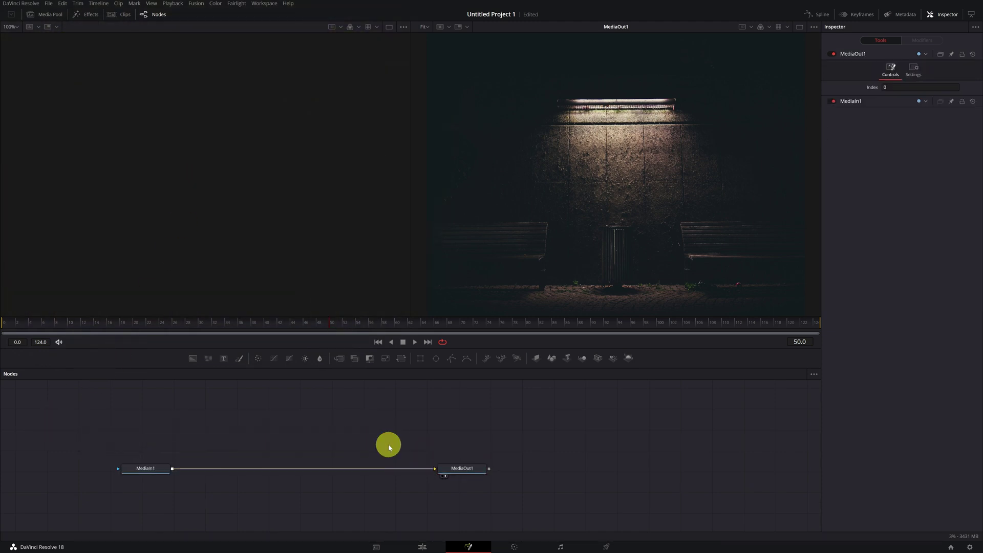
# Add a Text+ node, Text1, above the MediaIn1–MediaOut1 chain and view it in the left viewer.
pyautogui.click(225, 359)
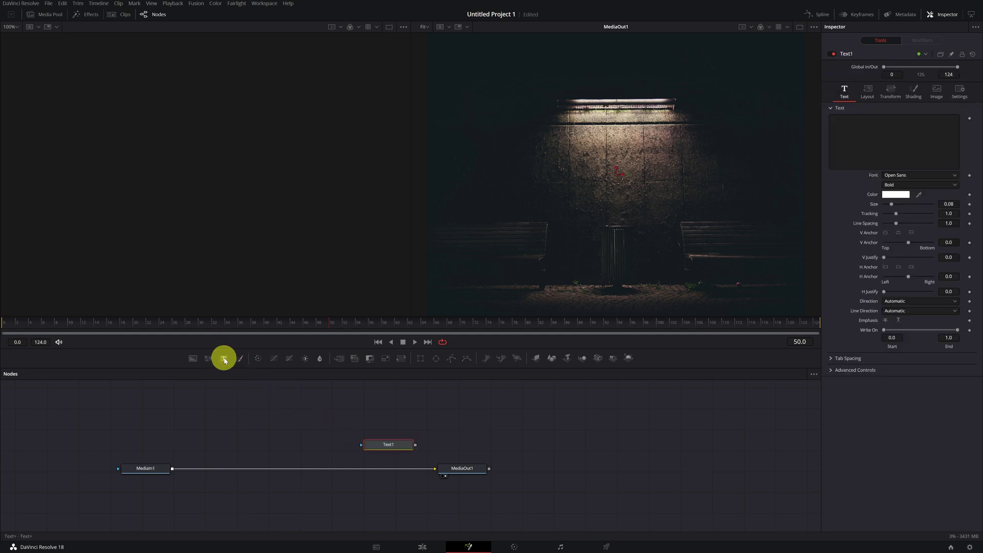
pyautogui.click(393, 447)
pyautogui.moveTo(393, 447); pyautogui.dragTo(270, 426)
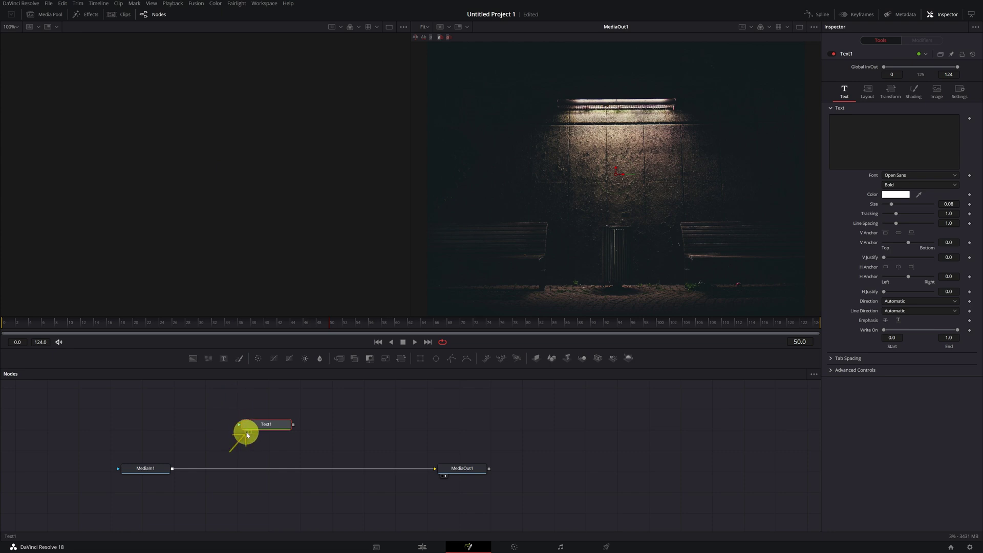
pyautogui.click(248, 432)
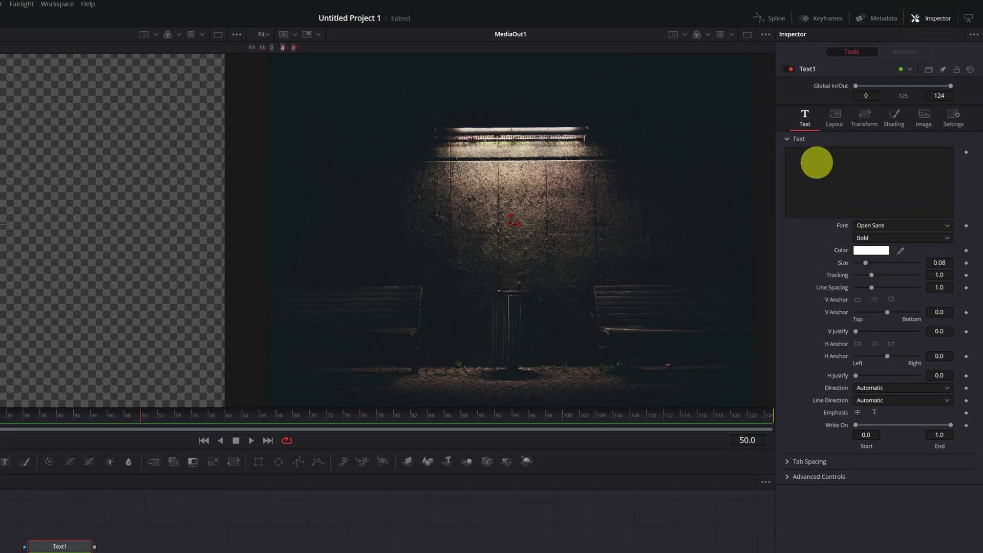
# Type 'Super Neon' as the title text and set the font to Restollia Script.
pyautogui.click(817, 162)
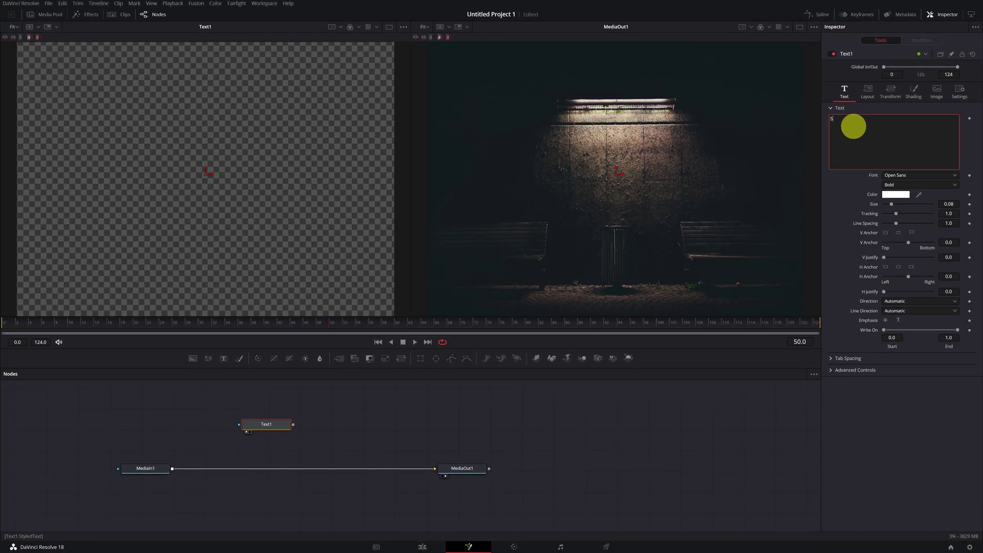
pyautogui.write('Super')
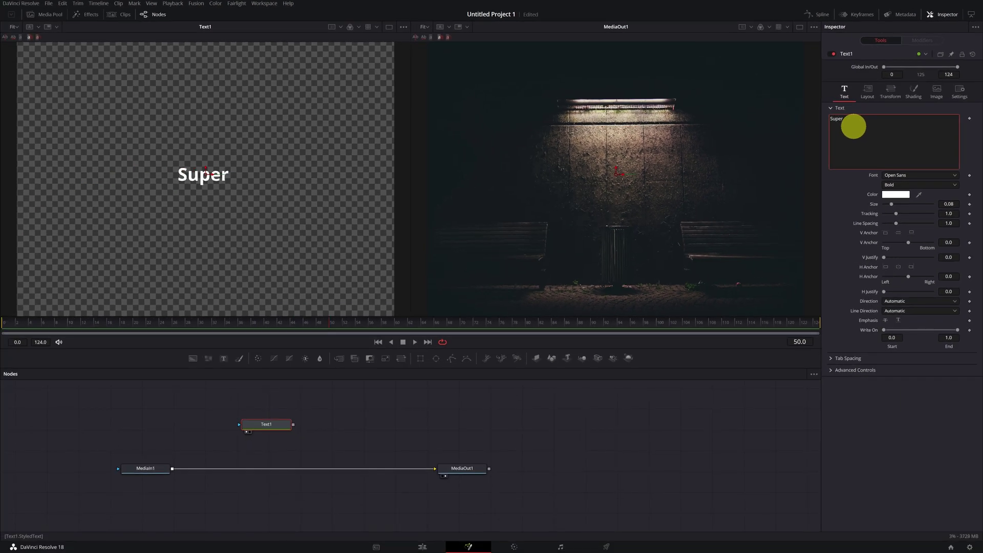
pyautogui.write(' Neon')
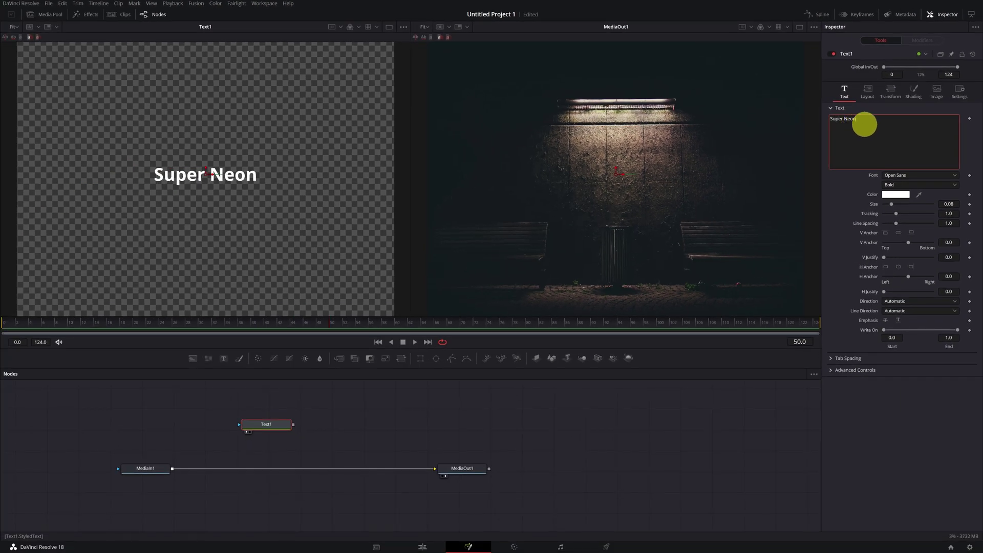
pyautogui.click(938, 175)
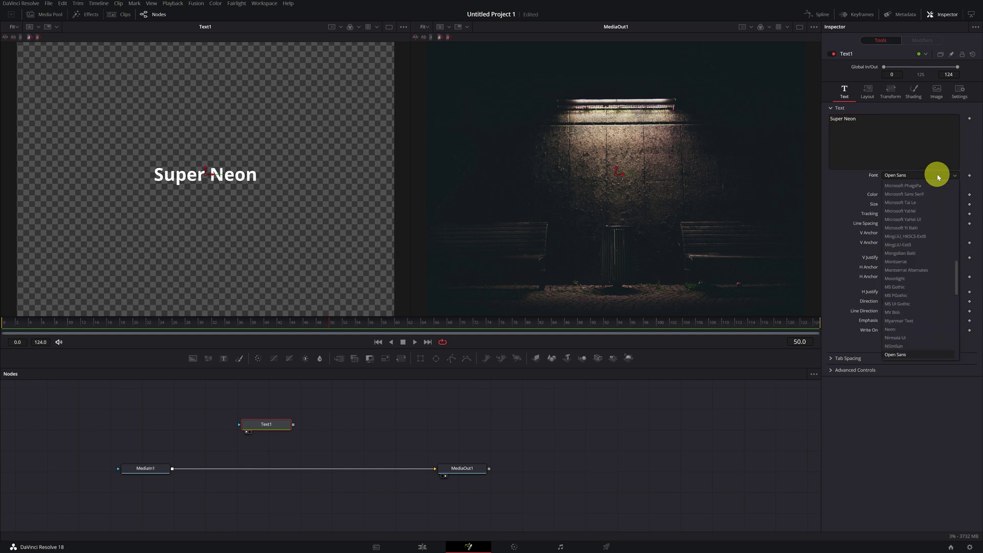
pyautogui.write('re')
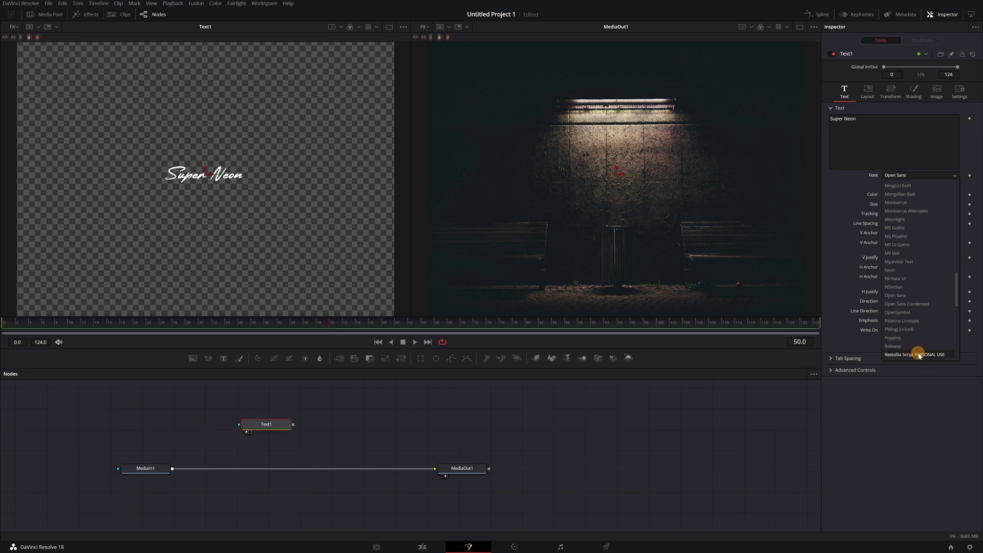
pyautogui.click(919, 354)
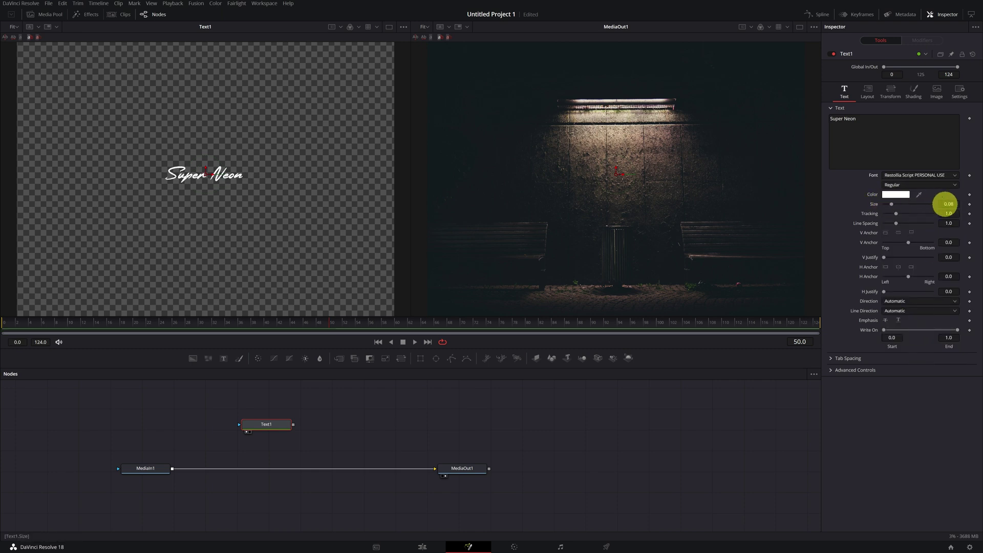
# Set the title size to about 0.29 and make the text colour black.
pyautogui.moveTo(945, 203); pyautogui.dragTo(780, 215)
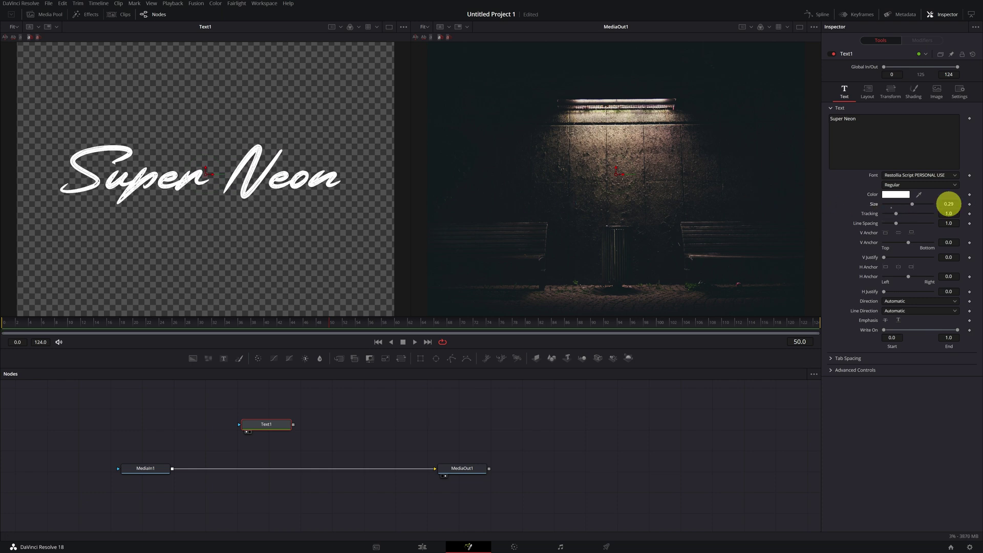
pyautogui.click(900, 196)
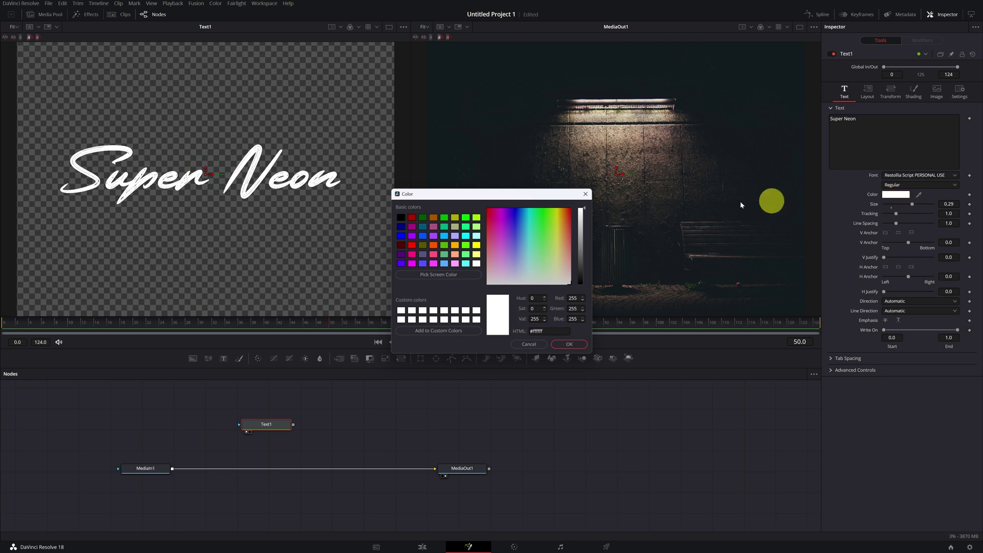
pyautogui.click(401, 218)
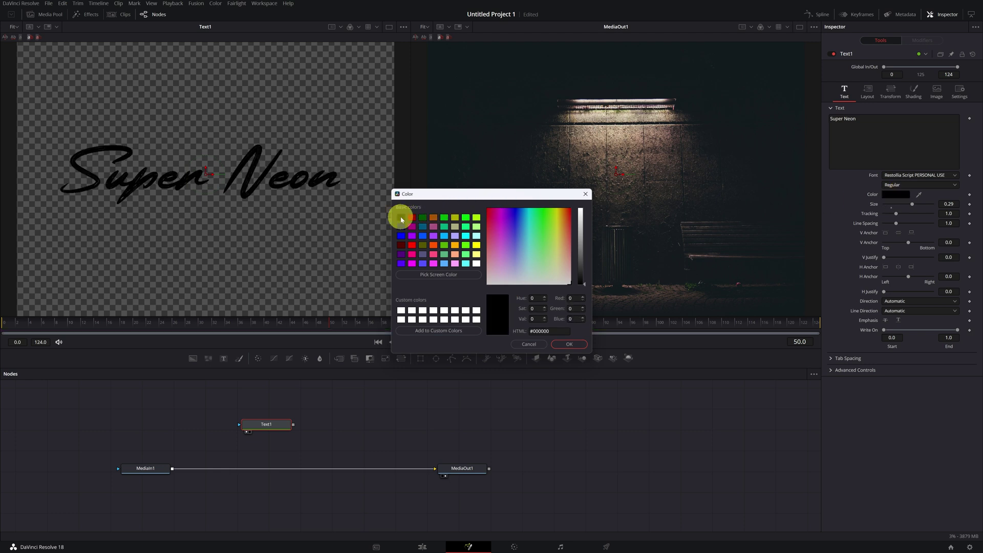
pyautogui.click(568, 347)
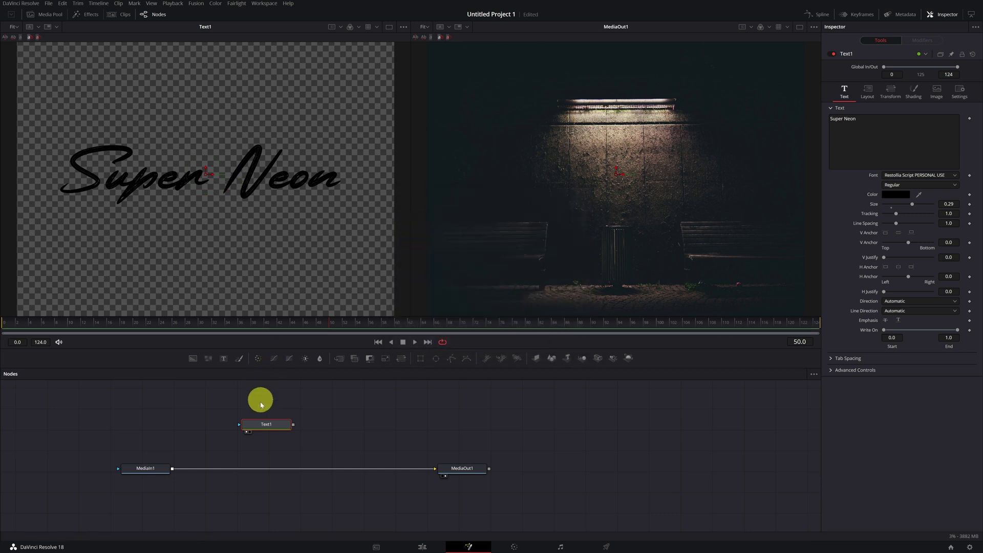
# Connect Text1 over MediaIn1 to create Merge1, with Text1 placed directly above Merge1.
pyautogui.moveTo(261, 423); pyautogui.dragTo(226, 444)
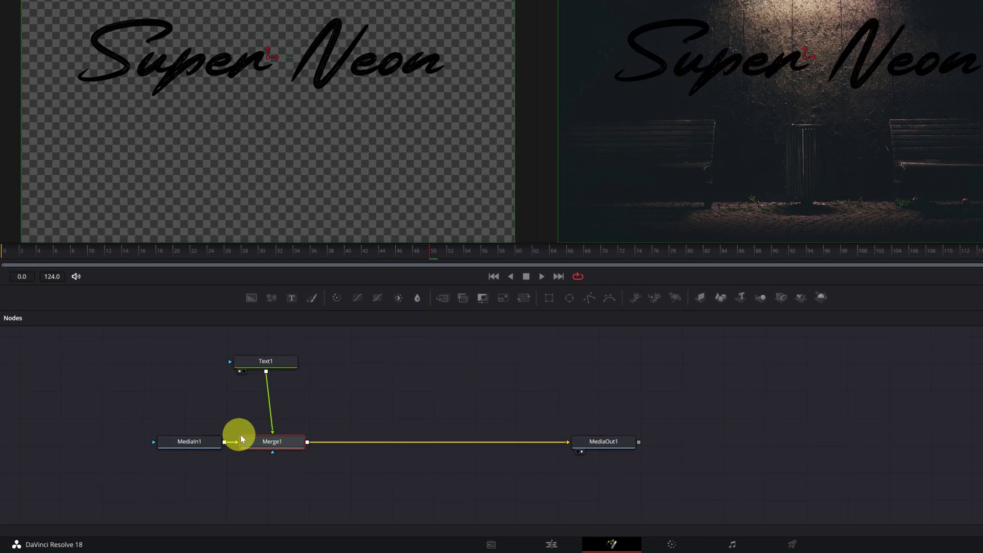
pyautogui.moveTo(268, 359); pyautogui.dragTo(280, 407)
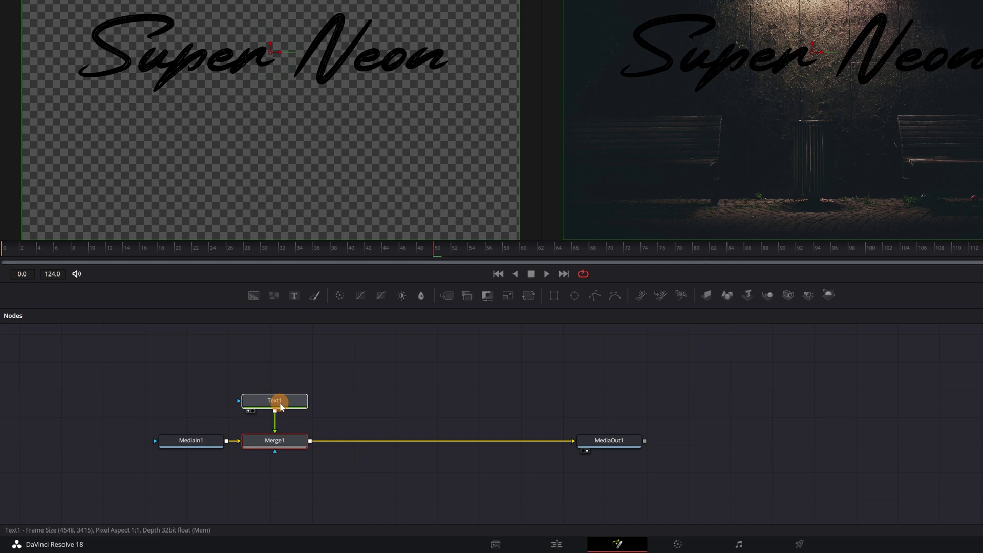
pyautogui.moveTo(281, 407); pyautogui.dragTo(281, 408)
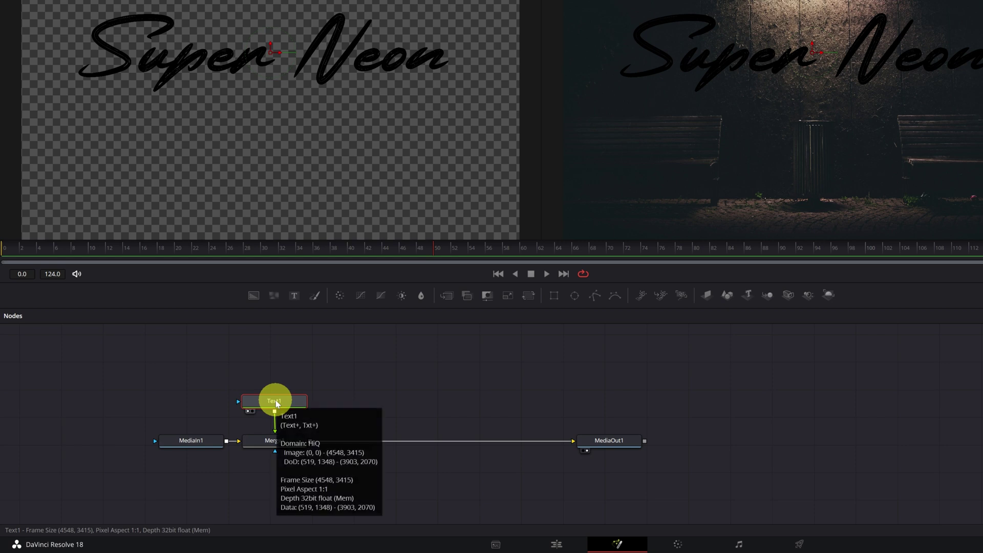
# Copy and paste Text1 as Text1_1 and insert it as Merge2 before MediaOut1.
pyautogui.rightClick(276, 400)
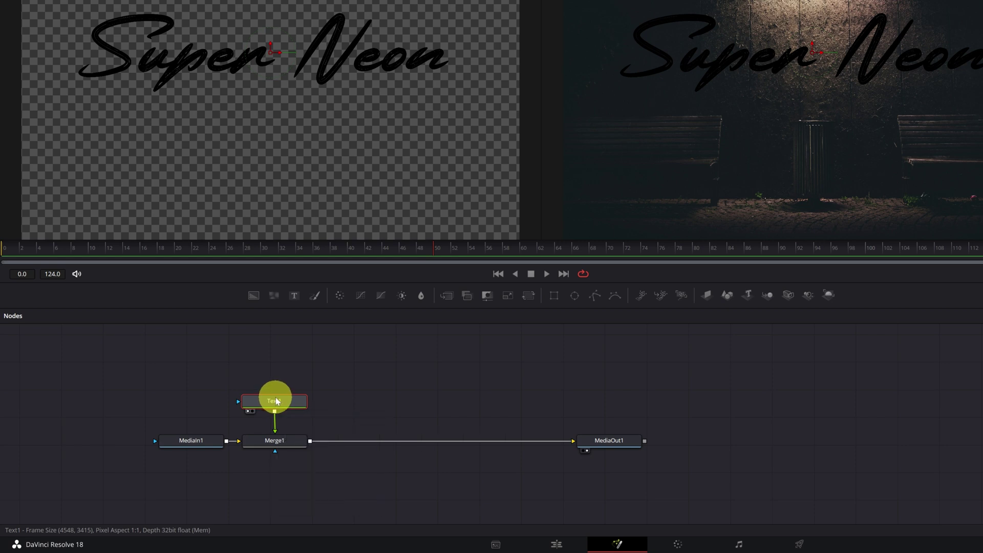
pyautogui.click(336, 134)
pyautogui.rightClick(344, 377)
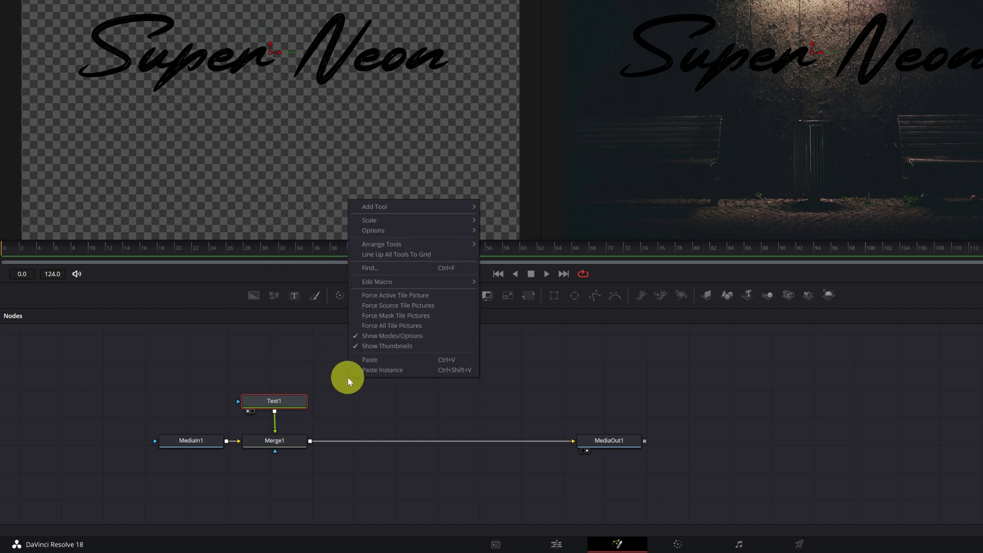
pyautogui.click(358, 369)
pyautogui.moveTo(362, 378); pyautogui.dragTo(411, 365)
pyautogui.click(413, 375)
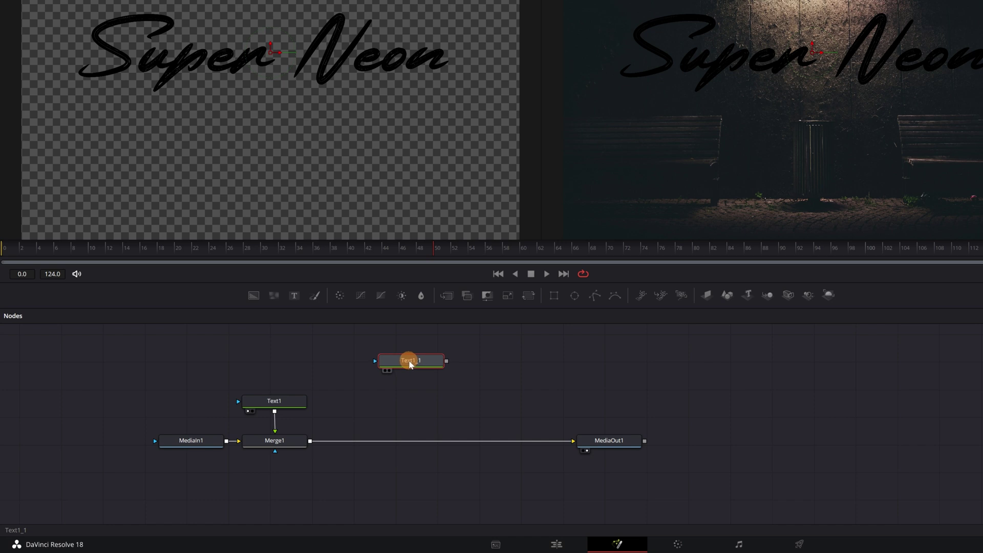
pyautogui.moveTo(410, 365); pyautogui.dragTo(310, 443)
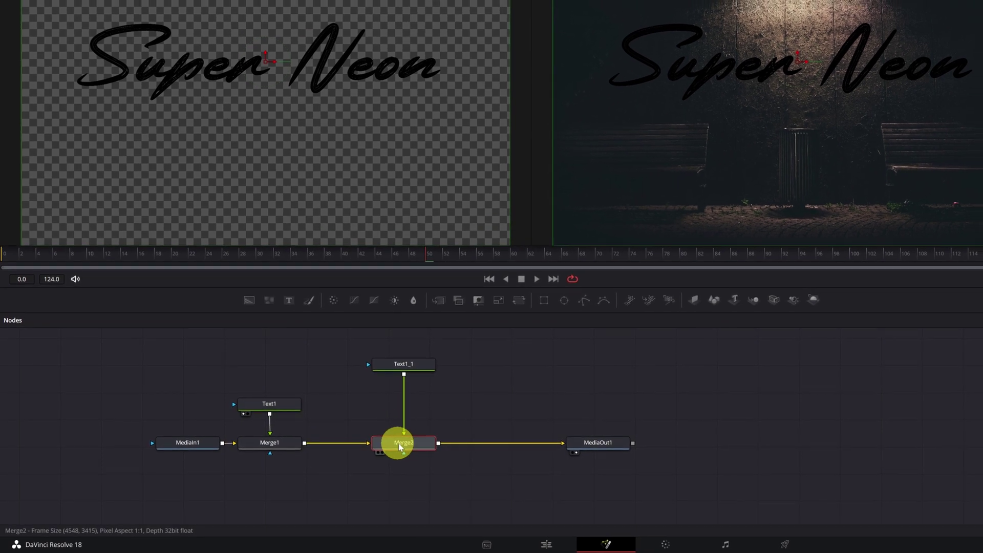
# Change Text1_1's text colour to bright cyan (#00d0ff).
pyautogui.click(399, 366)
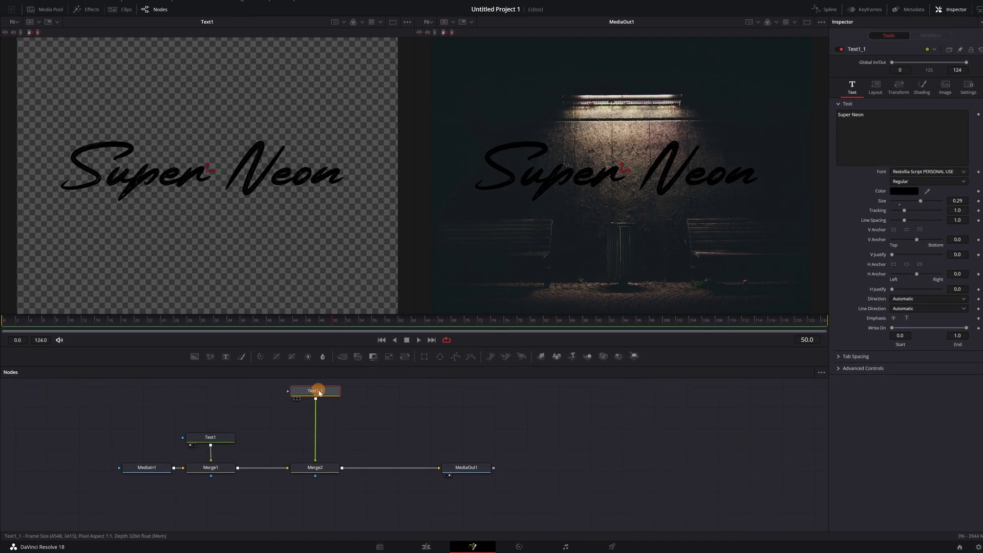
pyautogui.click(900, 195)
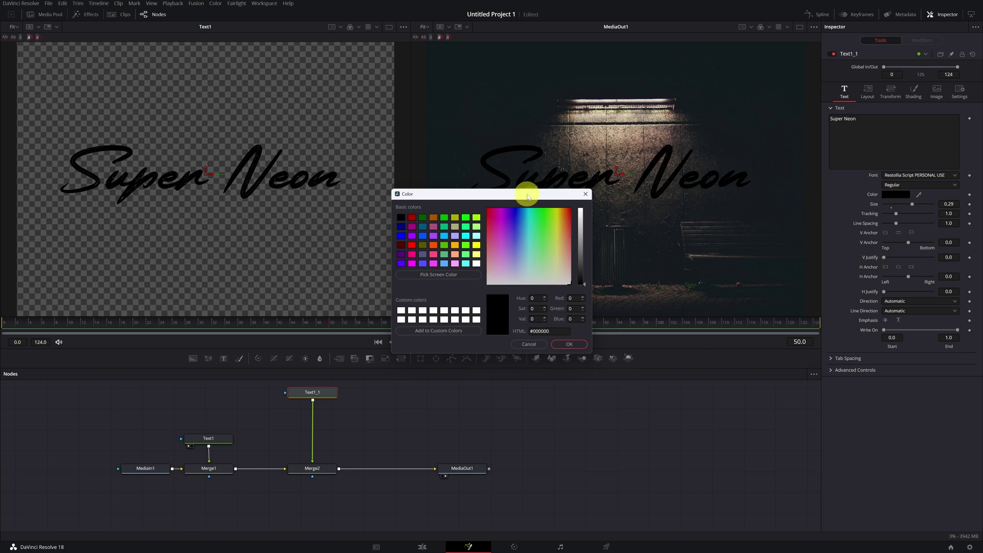
pyautogui.moveTo(579, 281); pyautogui.dragTo(607, 251)
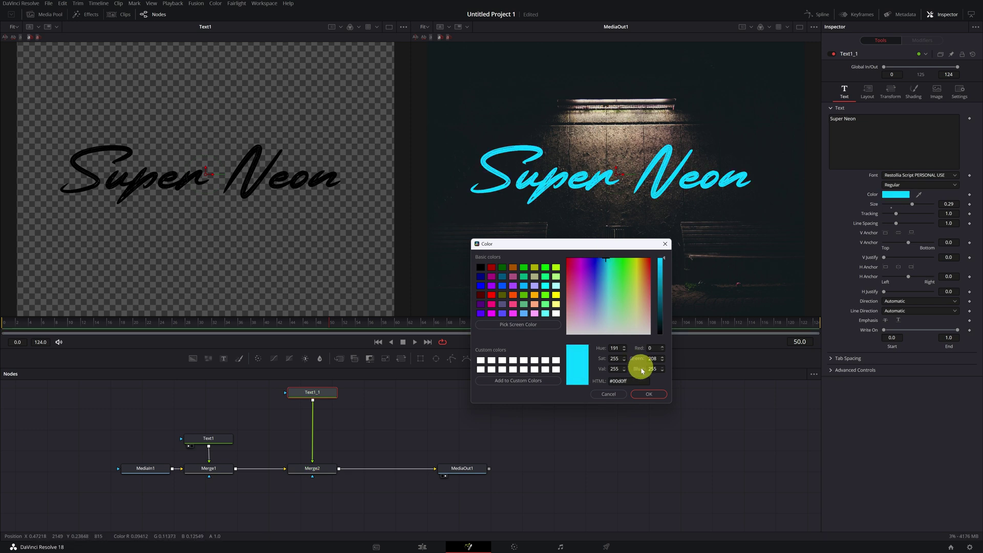
pyautogui.click(647, 393)
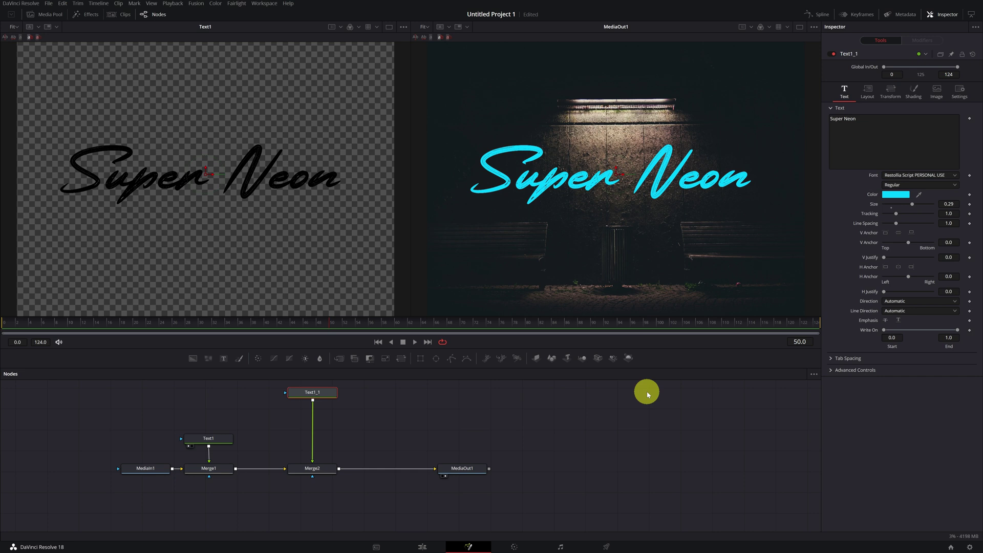
pyautogui.click(317, 396)
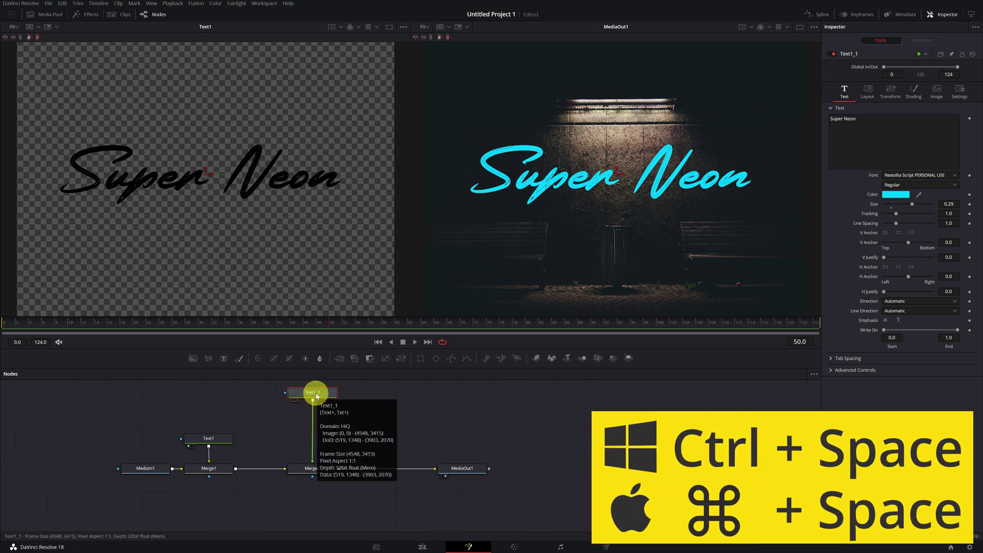
# Insert a Glow node, Glow1, after Text1_1 by searching 'glow' in the Ctrl+Space tool search.
pyautogui.hotkey('ctrl', 'space')
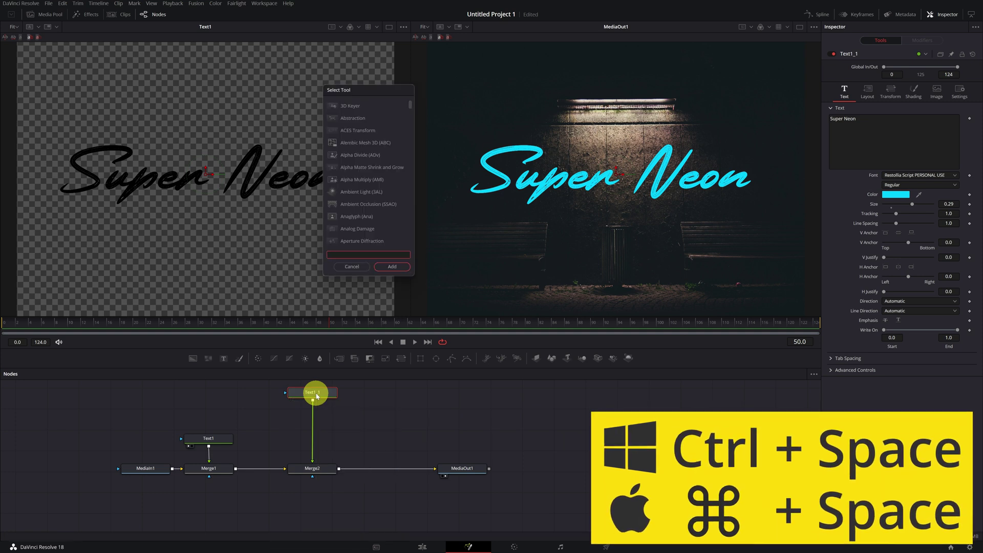
pyautogui.moveTo(351, 91); pyautogui.dragTo(424, 256)
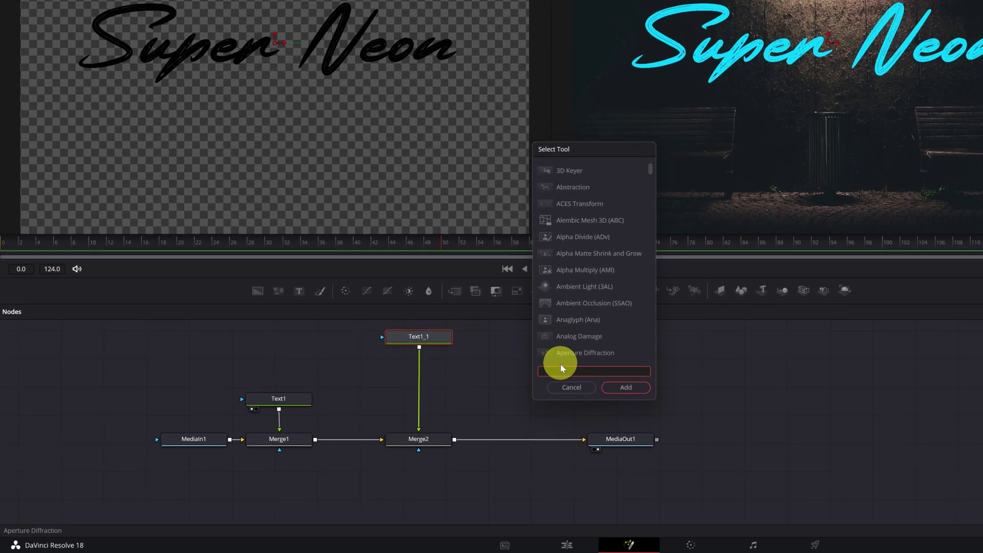
pyautogui.click(562, 368)
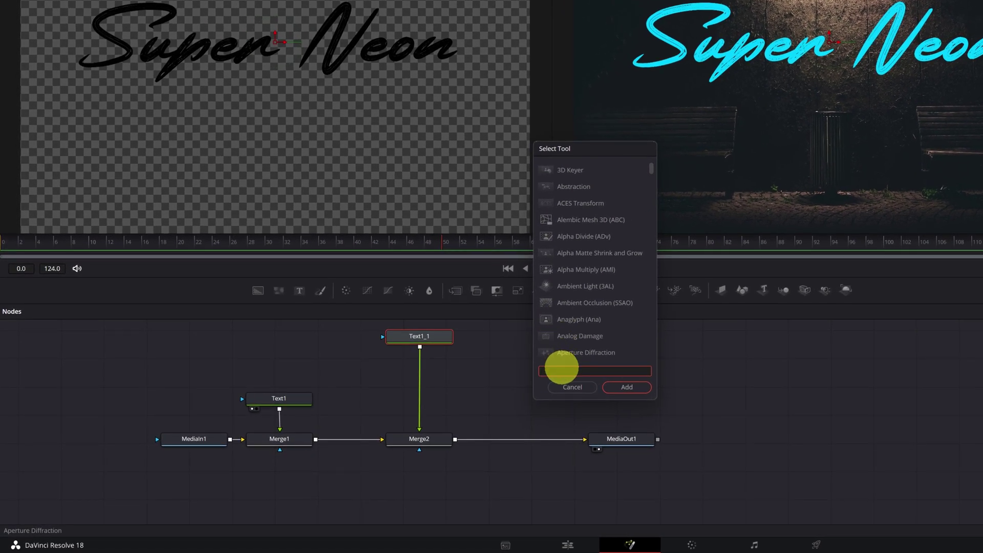
pyautogui.write('glow')
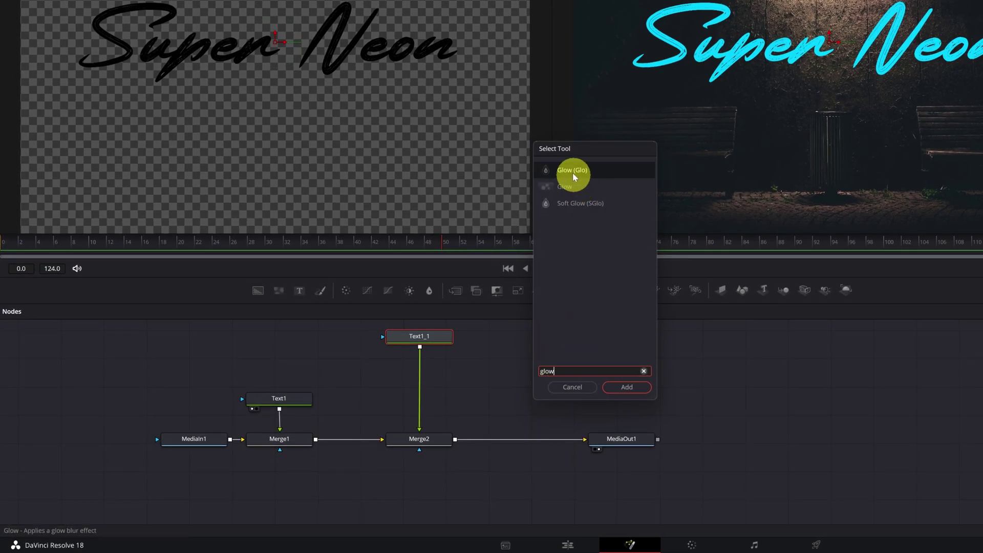
pyautogui.click(630, 387)
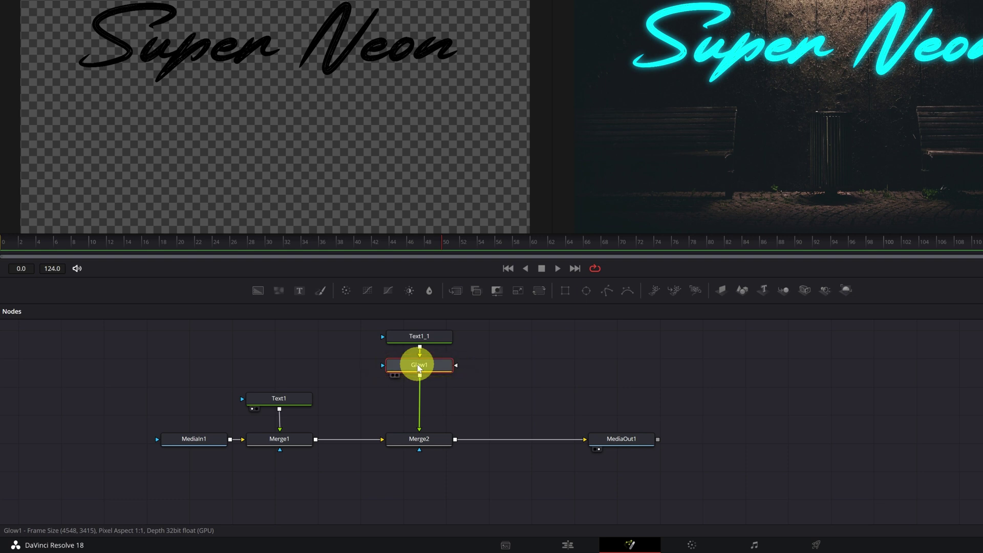
# Add a second Glow node, Glow2, after Glow1 via the 'glow' tool search.
pyautogui.hotkey('shift', 'space')
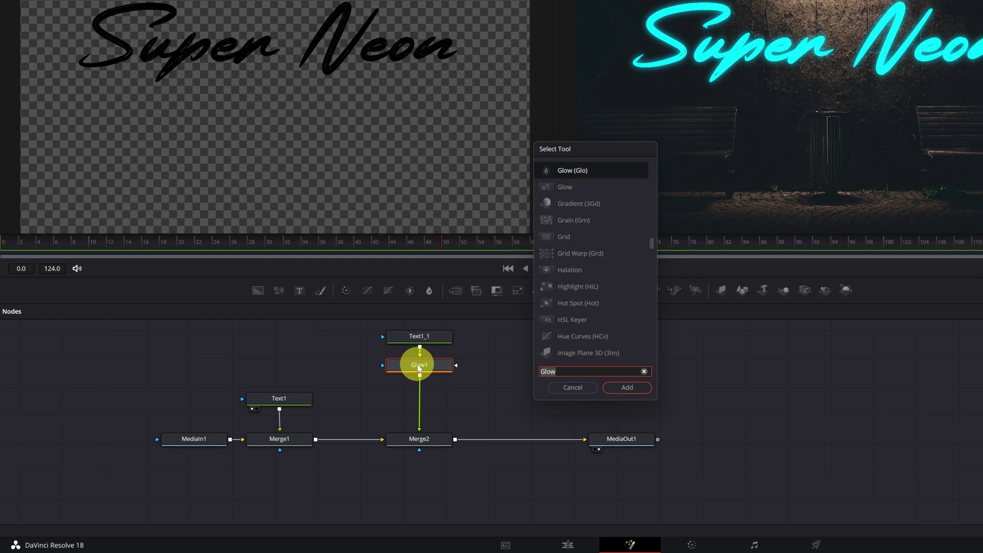
pyautogui.write('glow')
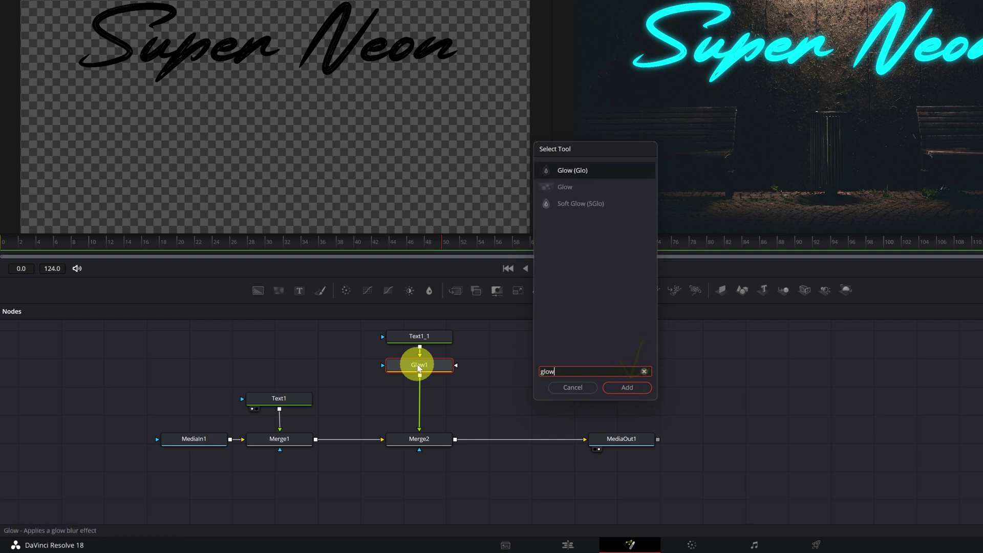
pyautogui.press('Return')
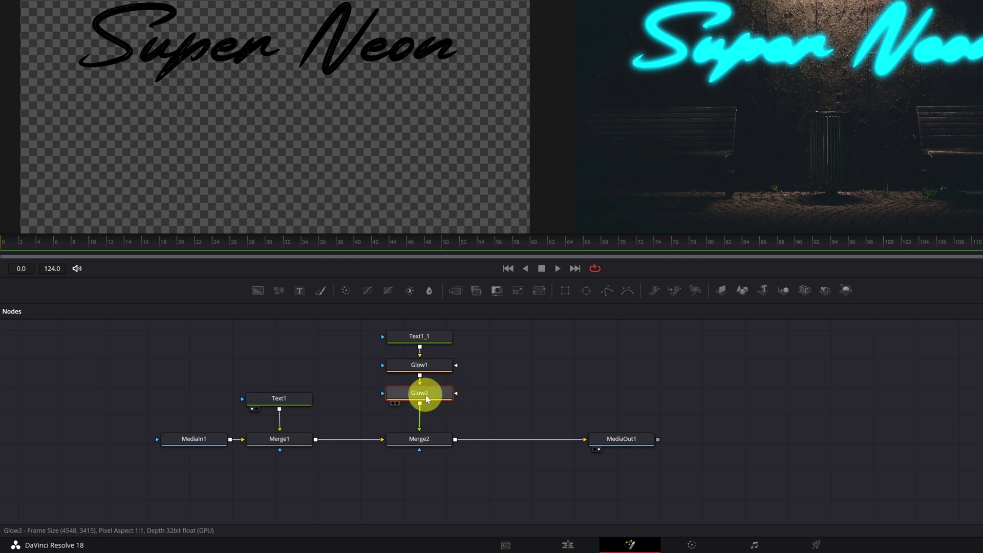
pyautogui.moveTo(427, 398)
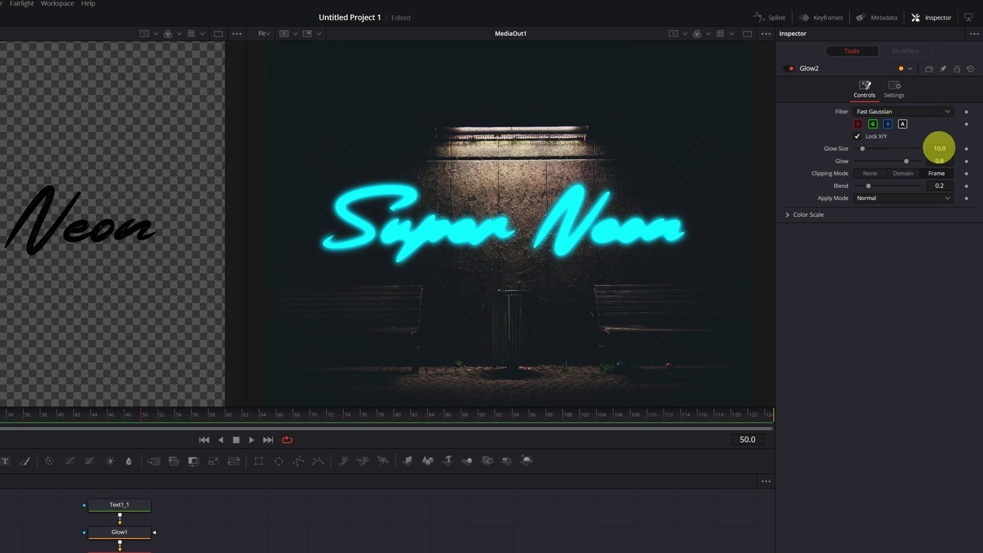
# Set Glow2's Glow Size to 50.0, then select Text1_1, Glow1 and Glow2 together.
pyautogui.click(940, 148)
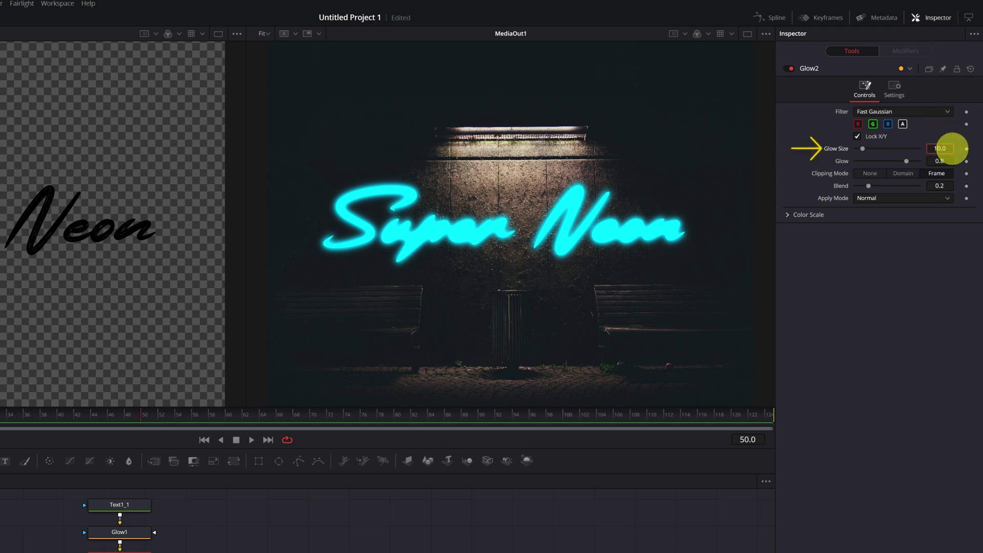
pyautogui.write('50.0')
pyautogui.press('Tab')
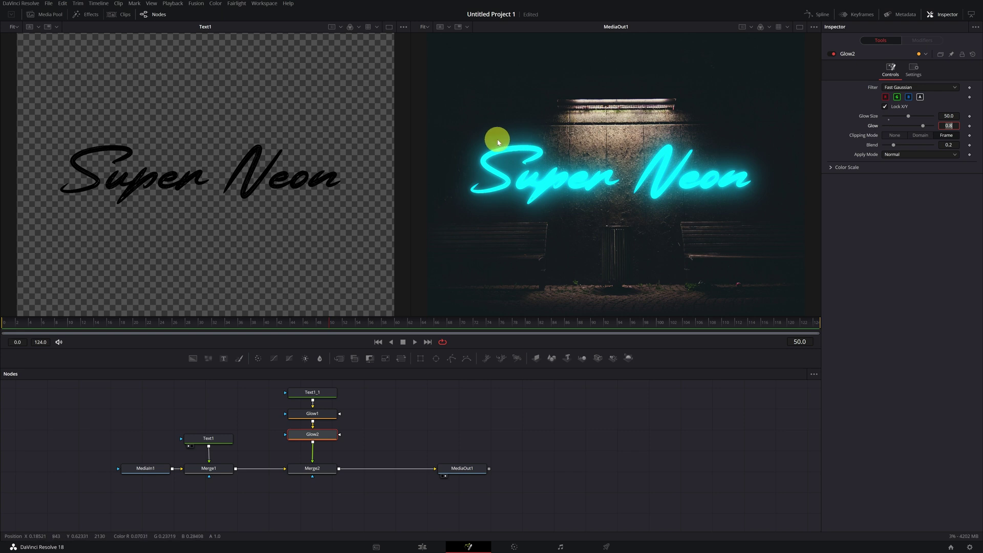
pyautogui.moveTo(310, 444); pyautogui.dragTo(344, 395)
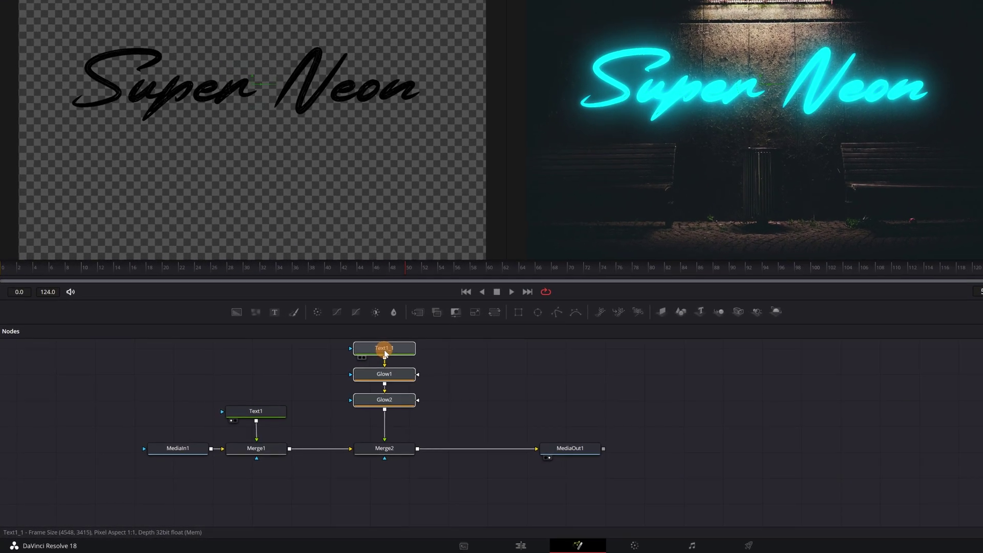
# Insert a third Glow node, Glow3, after Glow2 via the 'glow' tool search.
pyautogui.click(315, 435)
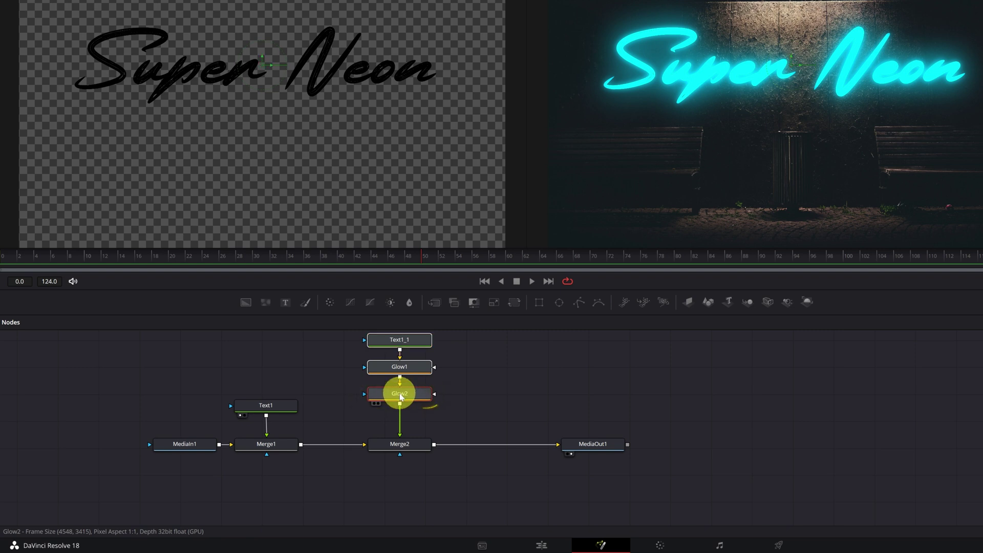
pyautogui.hotkey('shift', 'space')
pyautogui.write('glow')
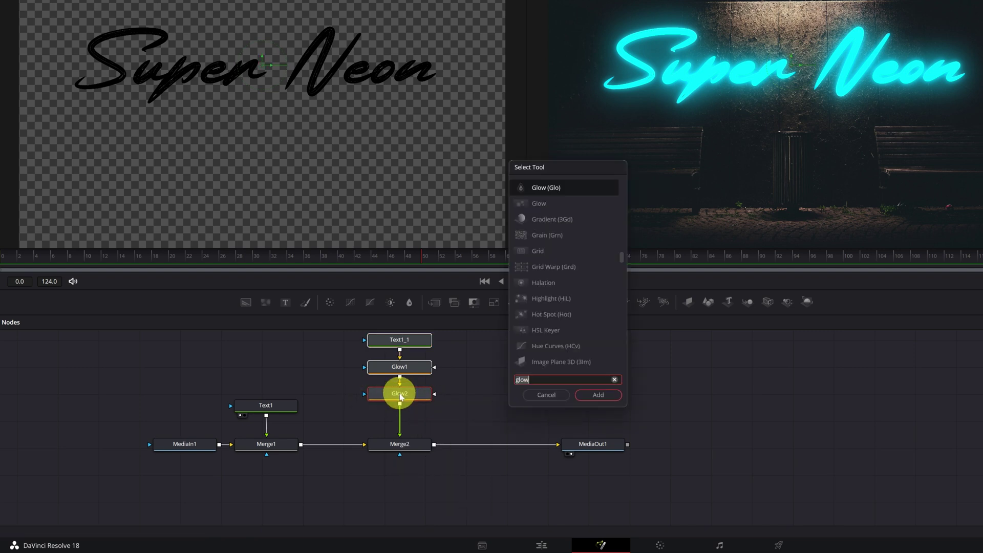
pyautogui.press('Return')
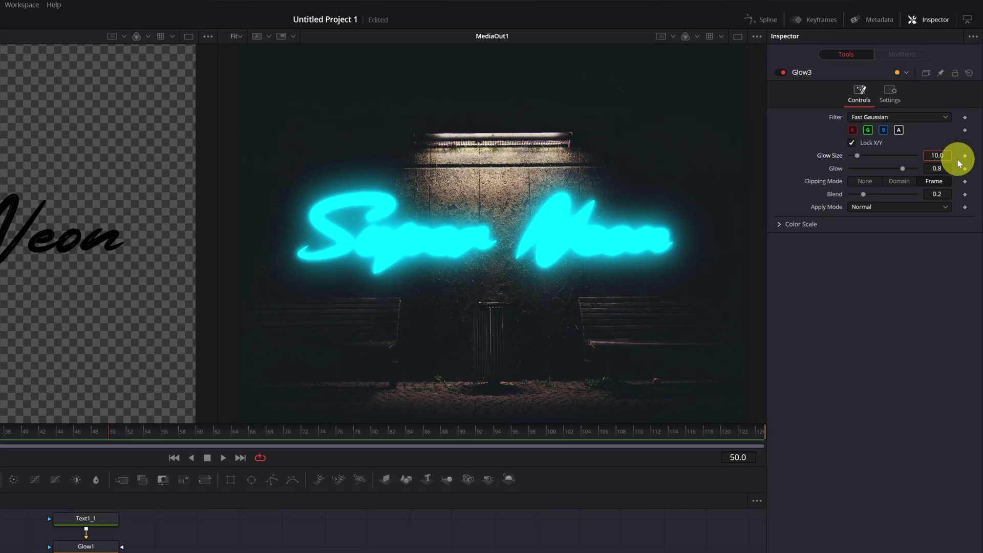
# Set Glow3's Glow Size to 200 and raise its Blend slightly.
pyautogui.doubleClick(943, 156)
pyautogui.write('15')
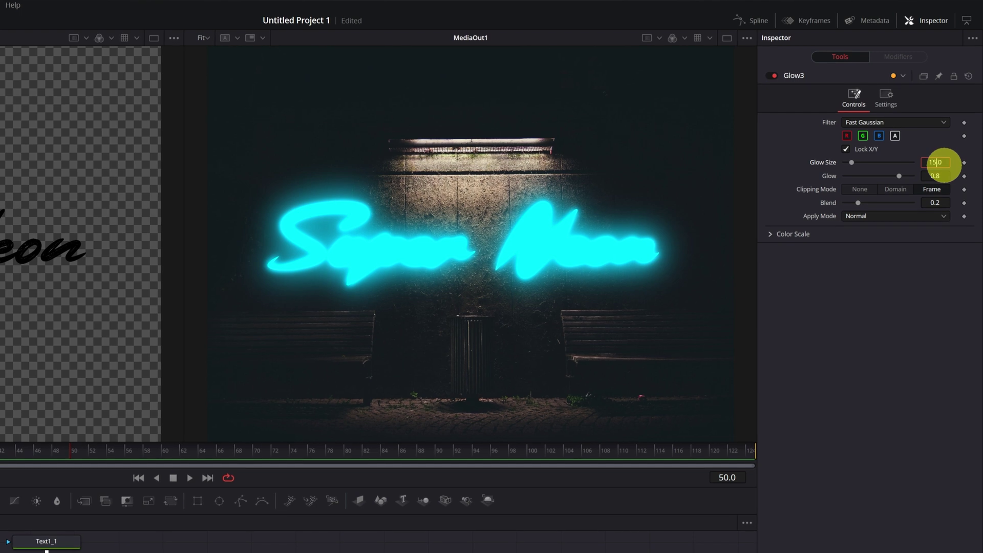
pyautogui.press('Tab')
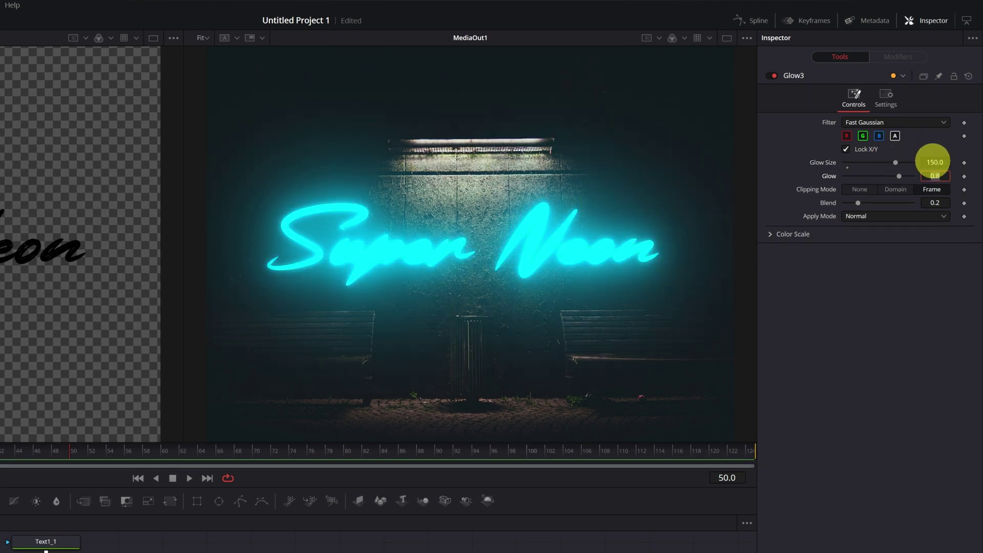
pyautogui.click(934, 162)
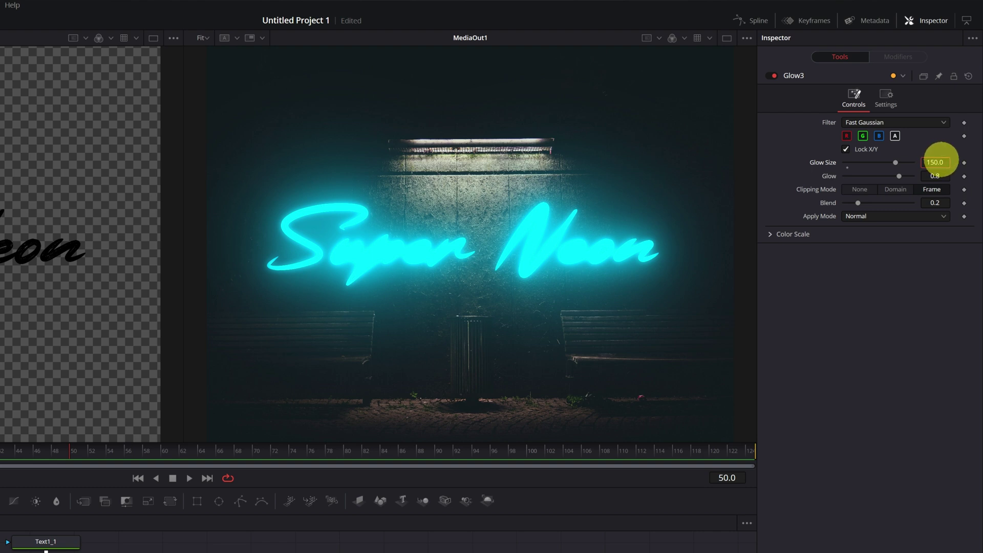
pyautogui.write('200.0')
pyautogui.press('Tab')
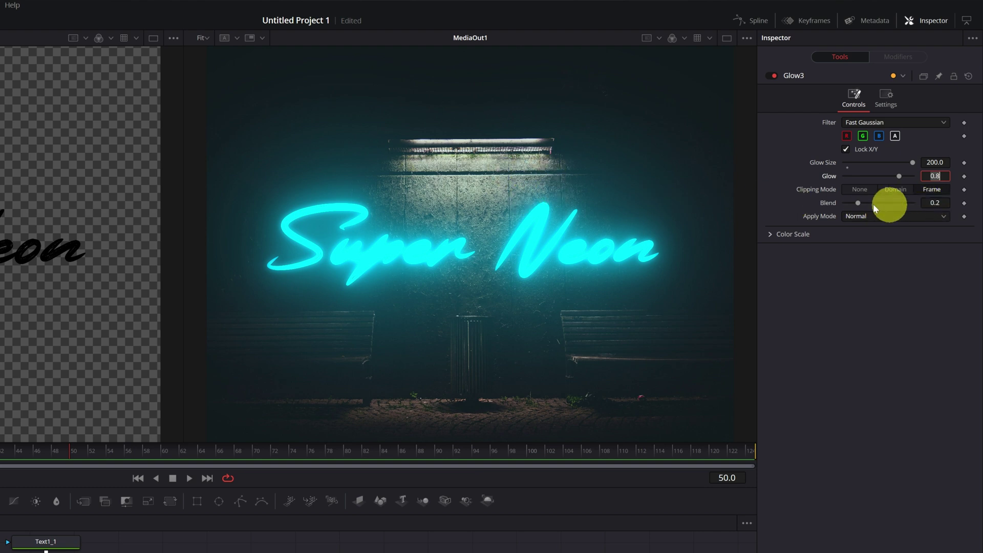
pyautogui.moveTo(933, 203); pyautogui.dragTo(862, 198)
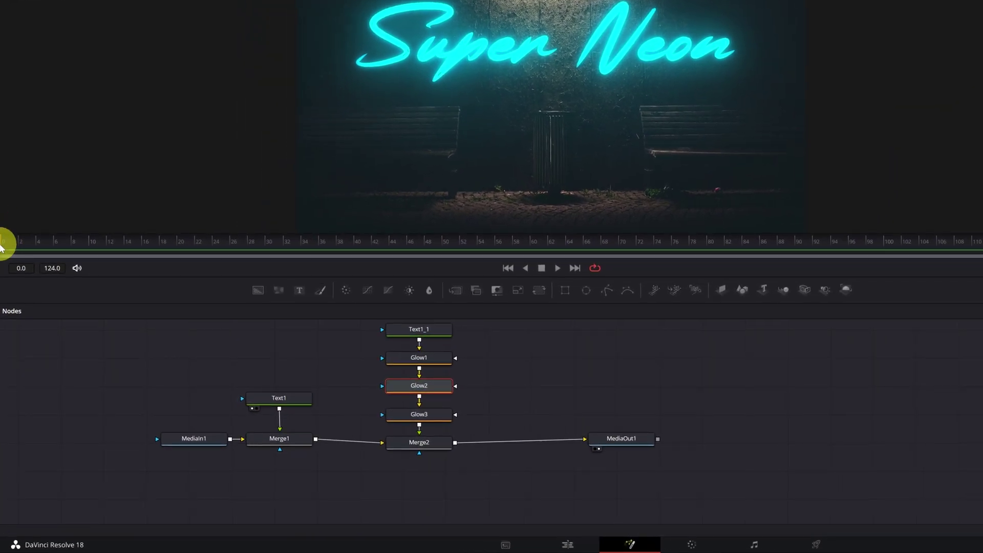
# Select Merge2 and keyframe its Blend at 1.0 on frame 104 in the Settings tab.
pyautogui.click(417, 444)
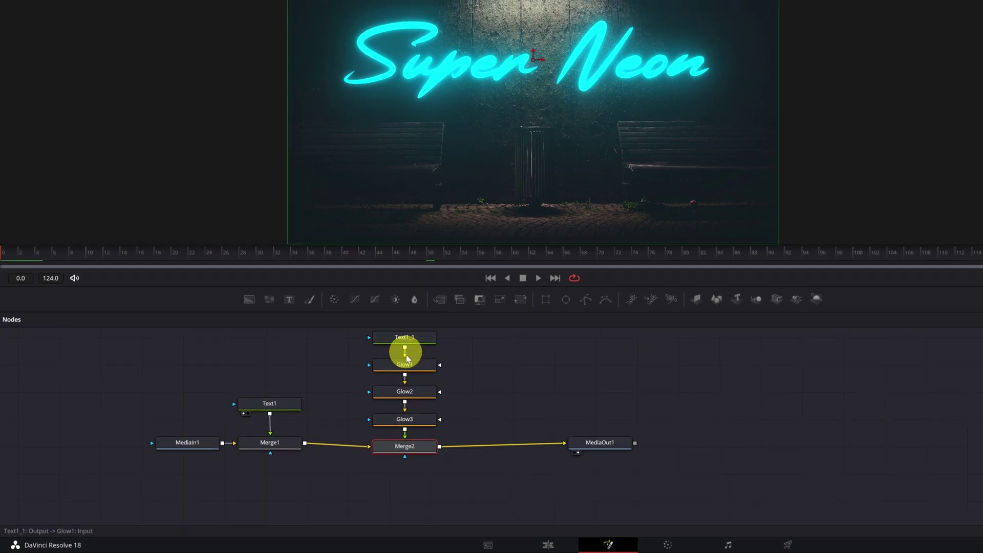
pyautogui.click(403, 448)
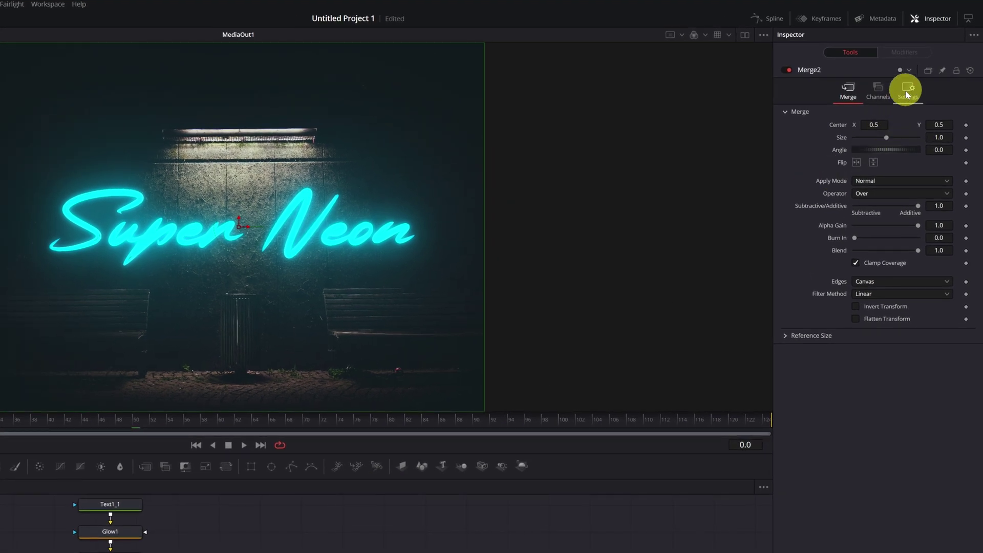
pyautogui.click(907, 92)
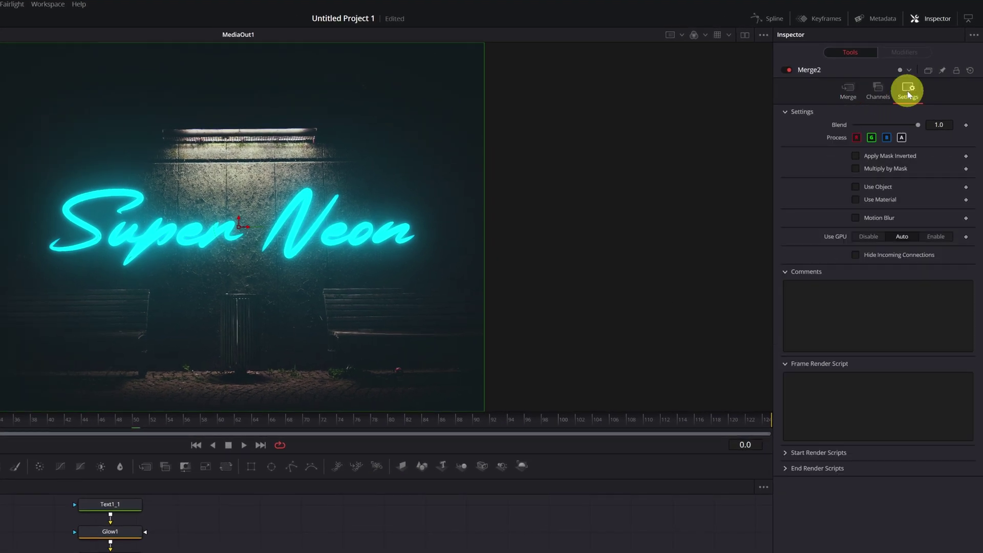
pyautogui.click(966, 126)
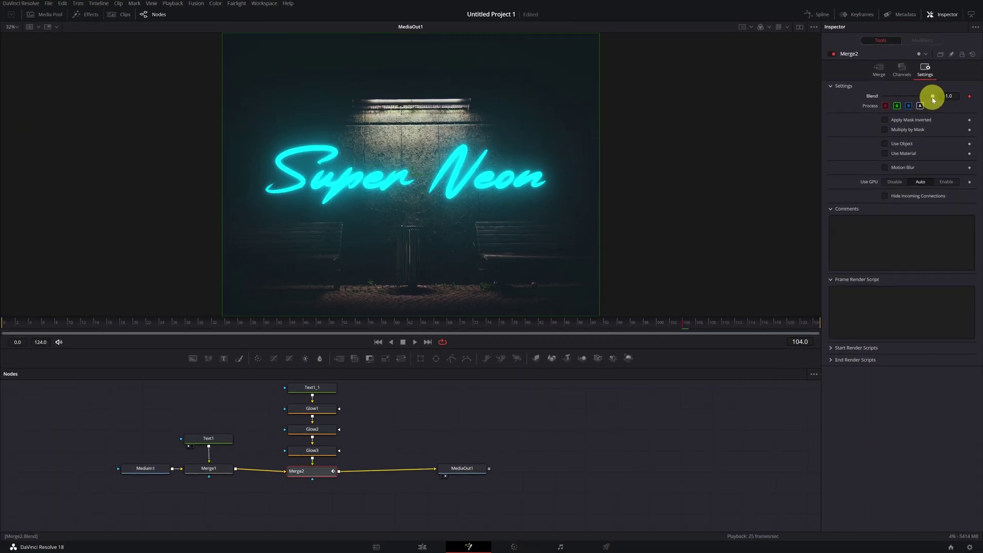
# Keyframe Merge2's Blend between 0 and 1 over the first frames.
pyautogui.moveTo(932, 97); pyautogui.dragTo(883, 99)
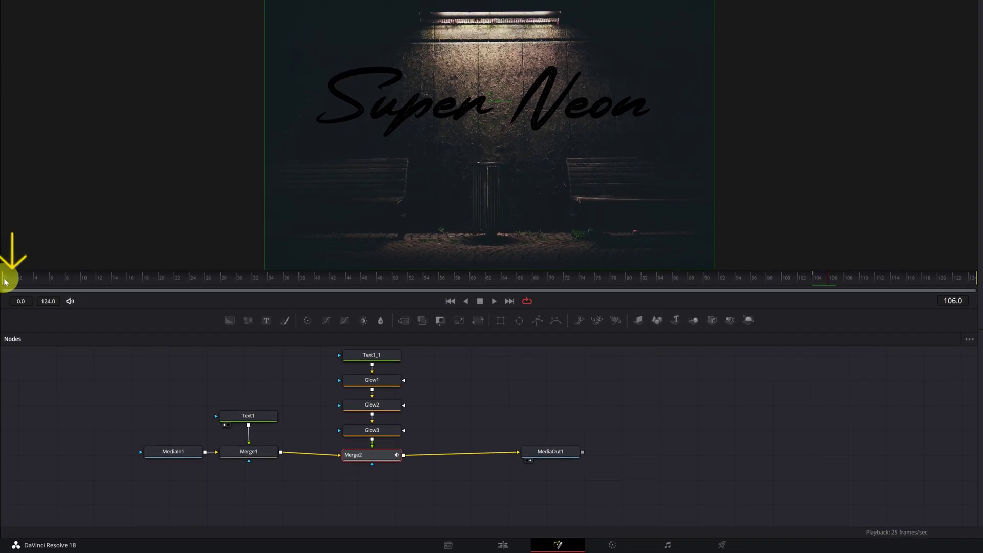
pyautogui.click(5, 280)
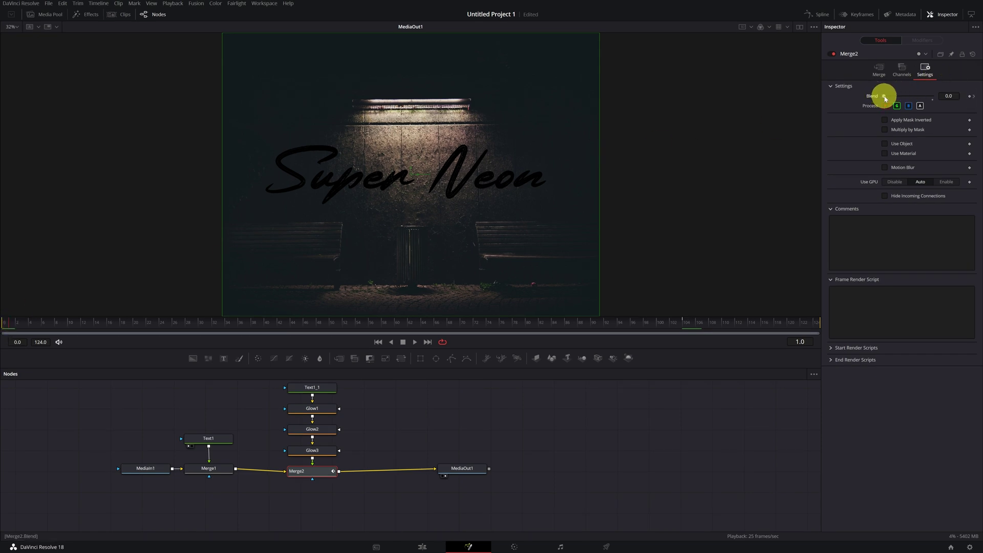
pyautogui.moveTo(885, 97); pyautogui.dragTo(942, 96)
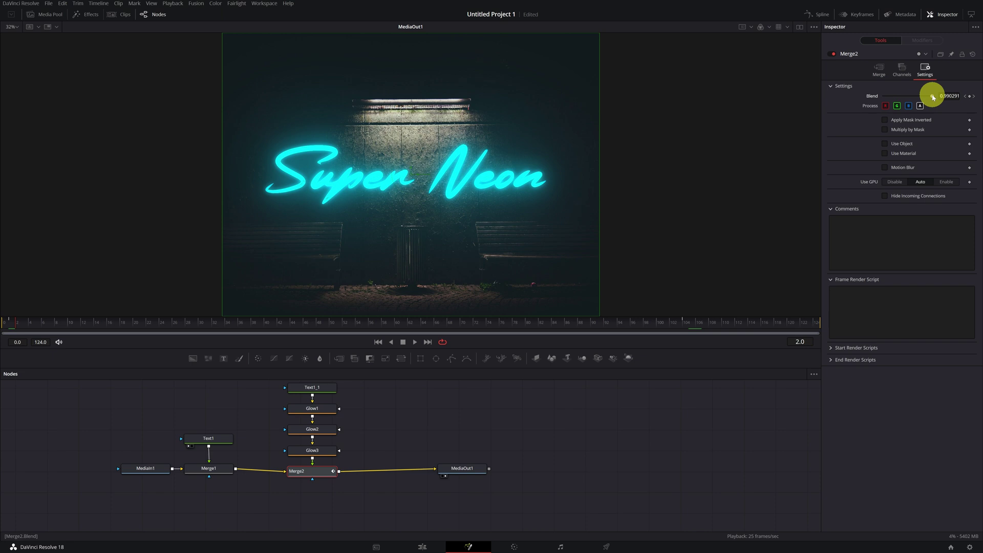
pyautogui.moveTo(933, 97); pyautogui.dragTo(848, 96)
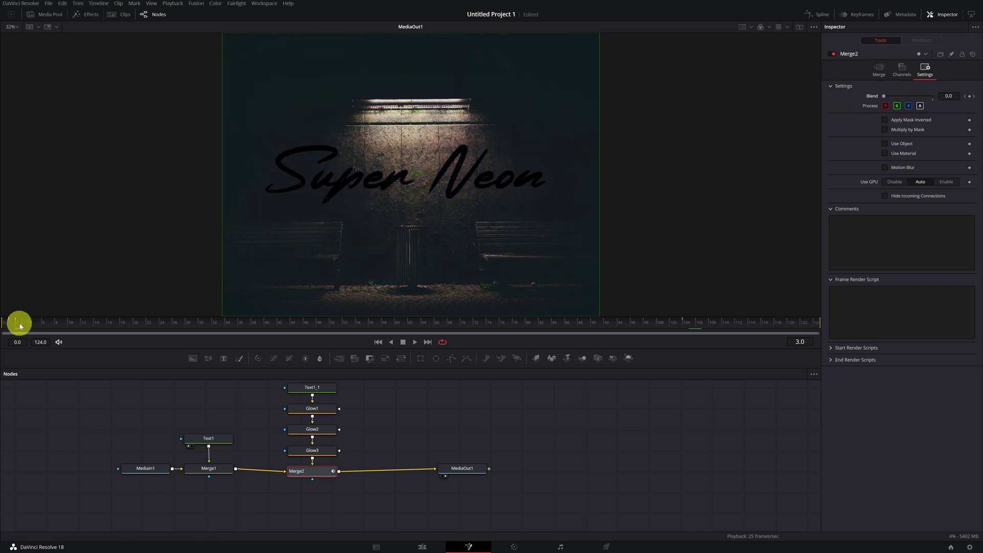
pyautogui.moveTo(884, 96); pyautogui.dragTo(945, 97)
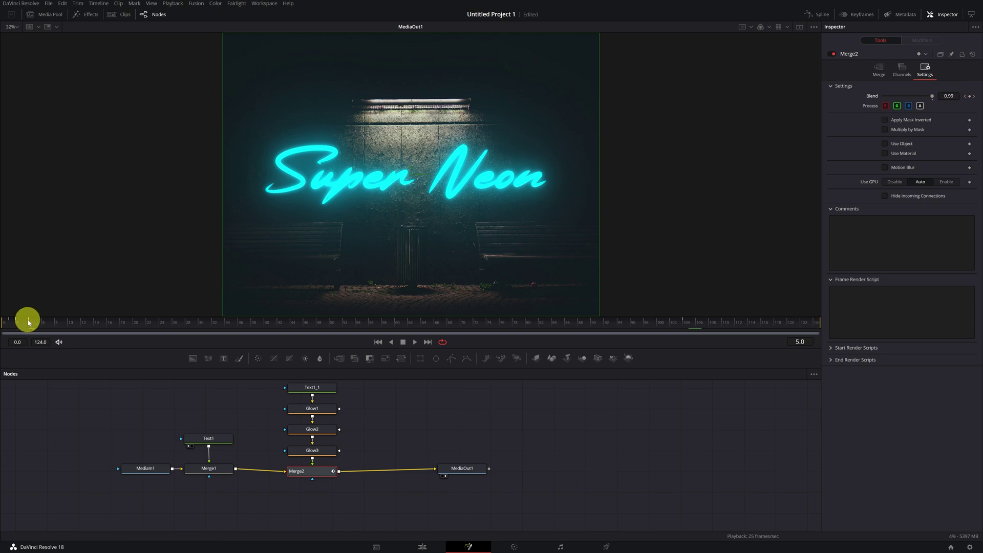
# Alternate the Blend keyframes between 0 and 1 on frames 6 through 13.
pyautogui.moveTo(28, 321); pyautogui.dragTo(43, 321)
pyautogui.moveTo(935, 94); pyautogui.dragTo(874, 99)
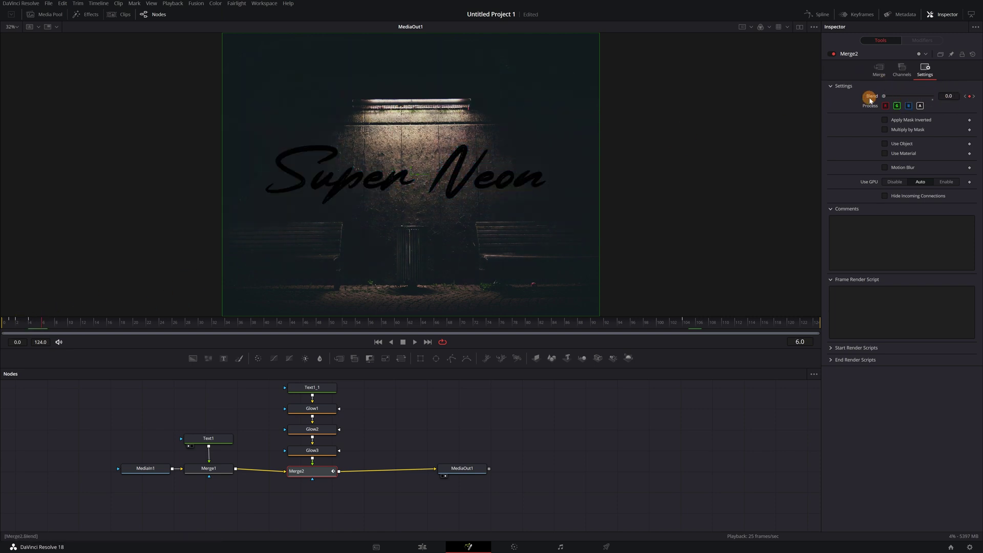
pyautogui.press('Right')
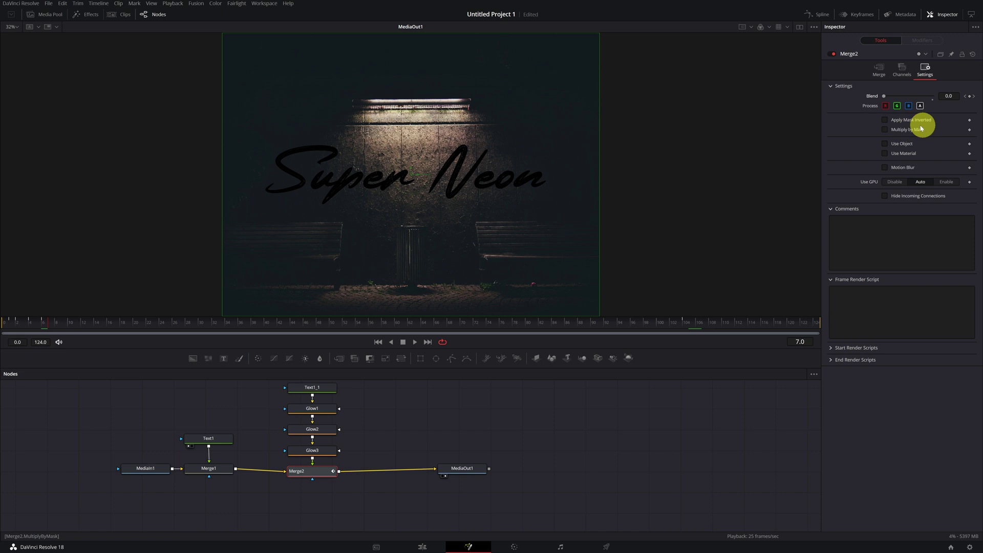
pyautogui.doubleClick(878, 96)
pyautogui.click(53, 324)
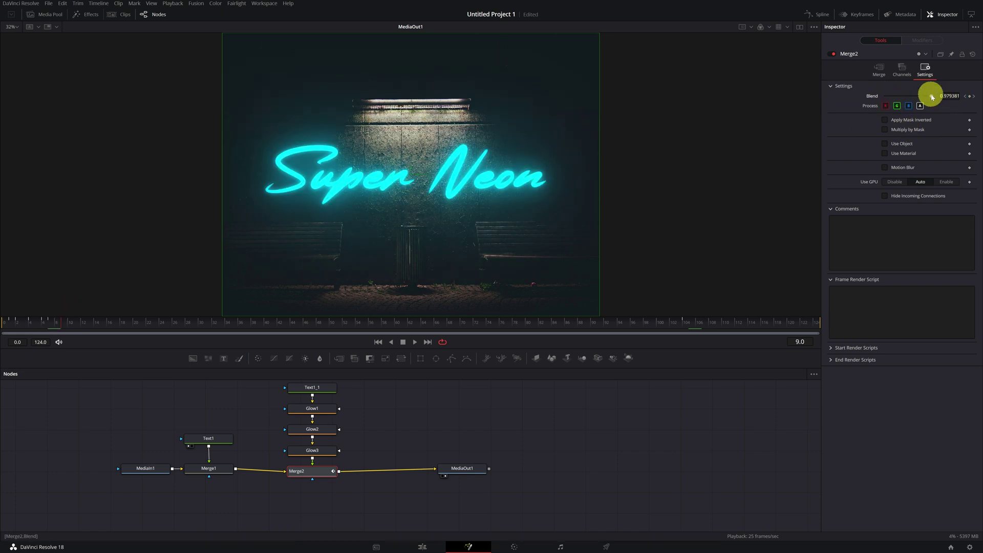
pyautogui.moveTo(933, 96); pyautogui.dragTo(848, 105)
pyautogui.click(72, 324)
pyautogui.doubleClick(882, 97)
pyautogui.click(82, 324)
pyautogui.click(92, 323)
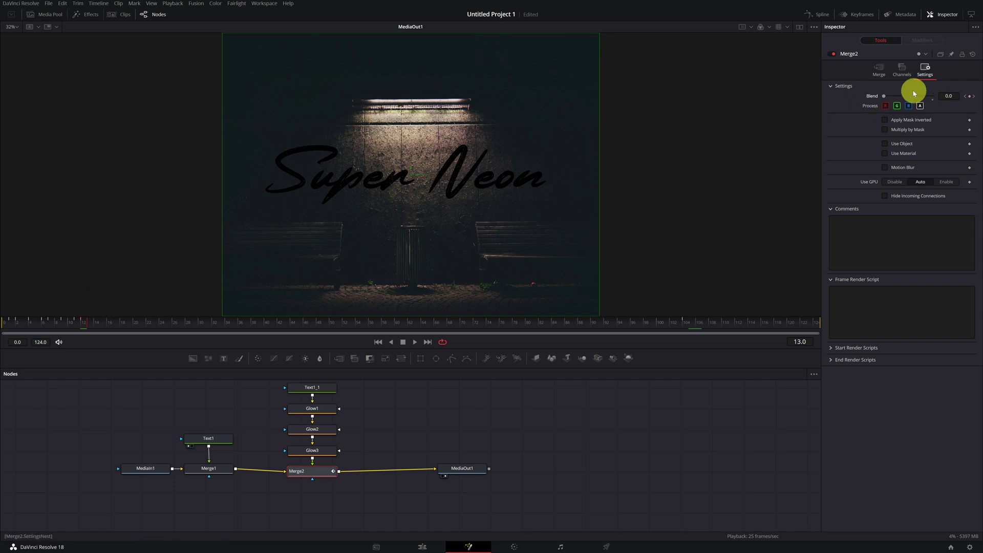
pyautogui.doubleClick(884, 95)
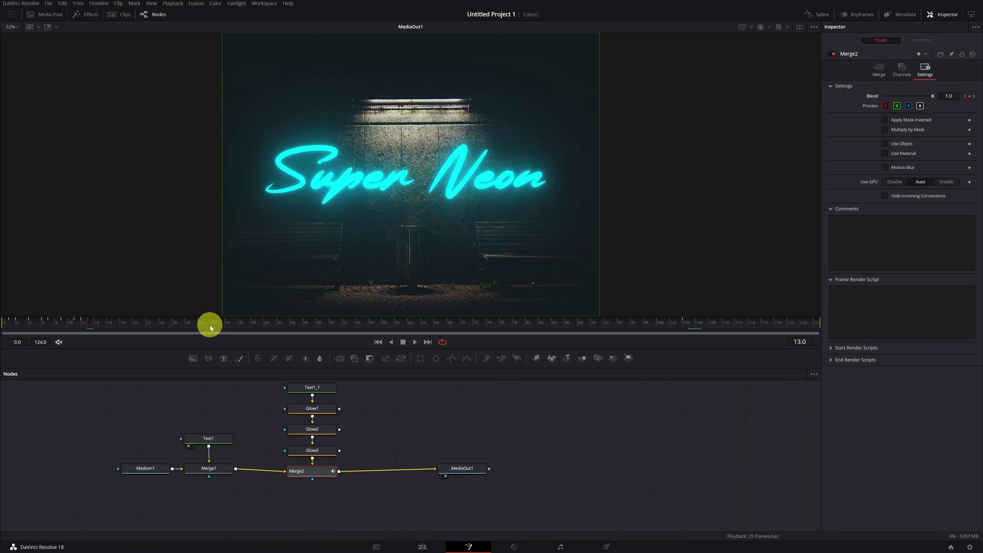
pyautogui.click(226, 323)
# Drop Blend to 0 near frame 35, restore it near frame 39, then return to the Edit page.
pyautogui.press('Right')
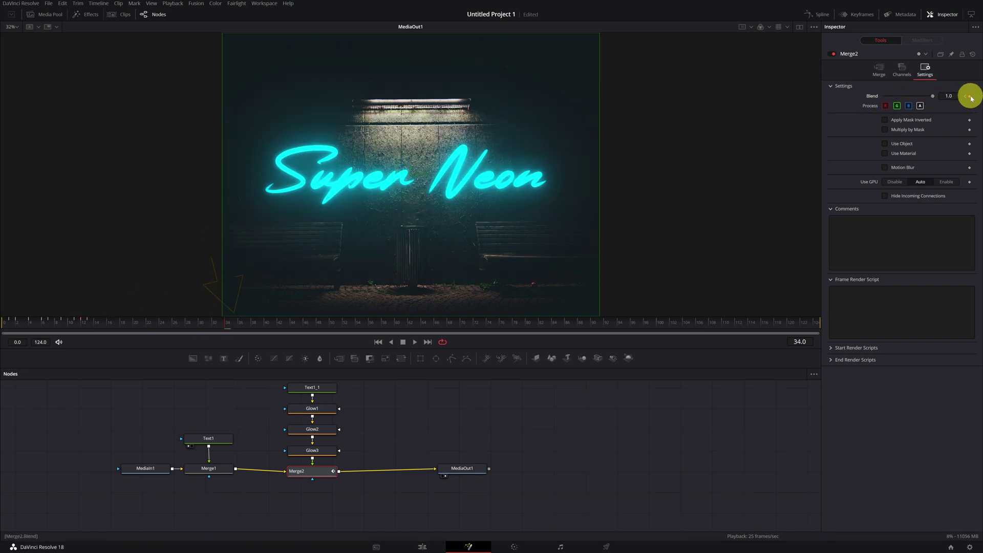
pyautogui.moveTo(933, 96); pyautogui.dragTo(959, 95)
pyautogui.click(251, 322)
pyautogui.click(266, 322)
pyautogui.click(354, 323)
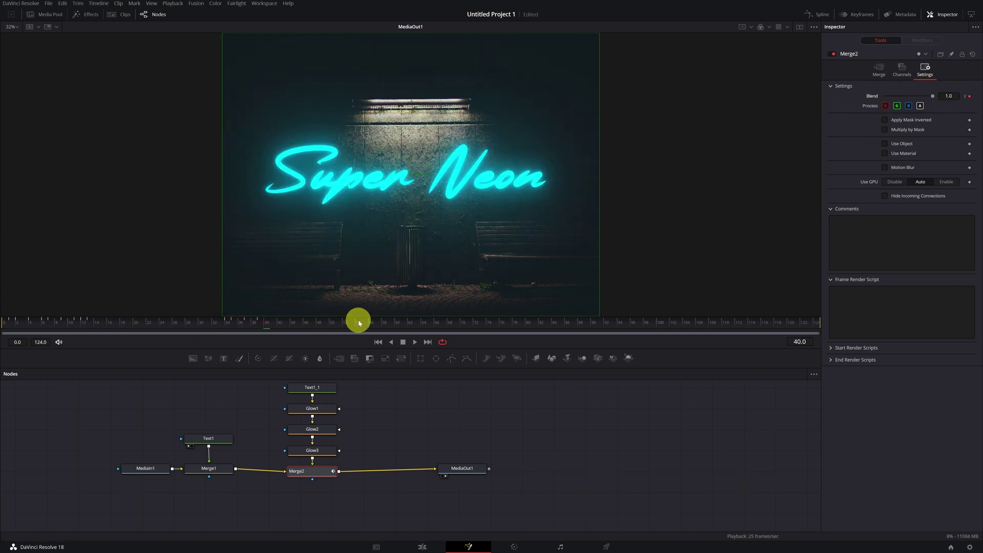